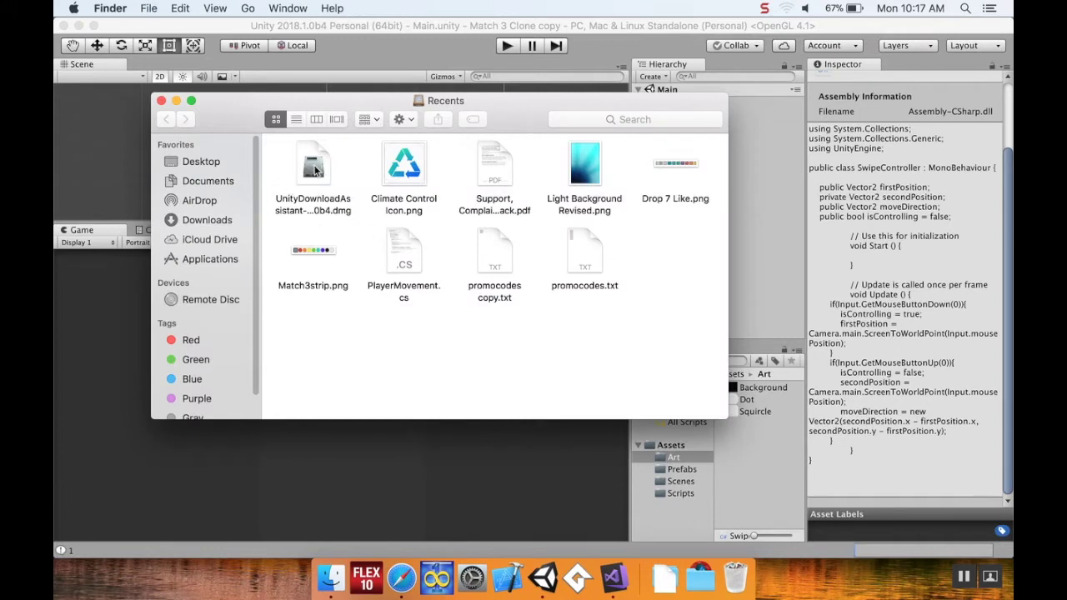
Import ring.png from the Desktop into the project's Art folder and select the new ring asset
{"action": "left_click", "coordinate": [215, 163]}
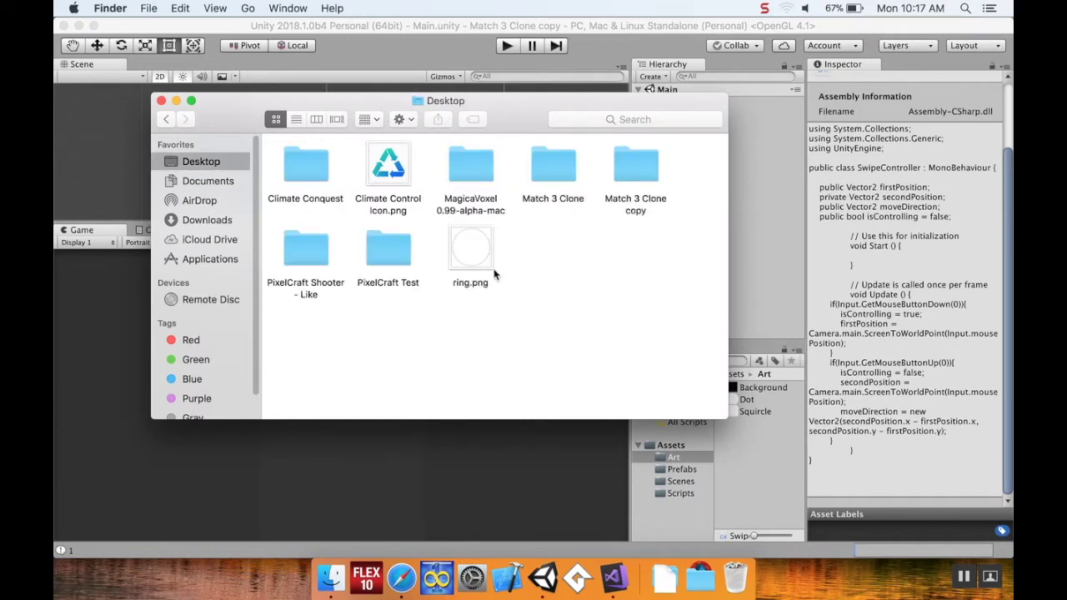
{"action": "left_click_drag", "start_coordinate": [473, 247], "coordinate": [581, 27]}
{"action": "left_click", "coordinate": [737, 411]}
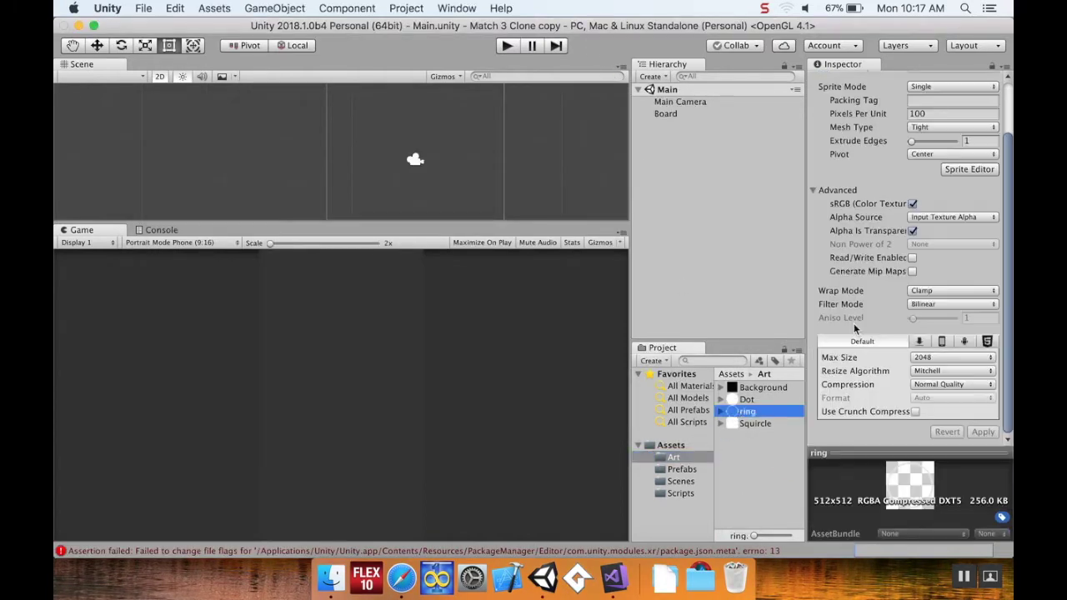
Compare with the Dot sprite, then set the ring sprite's Pixels Per Unit to 768
{"action": "left_click", "coordinate": [761, 400]}
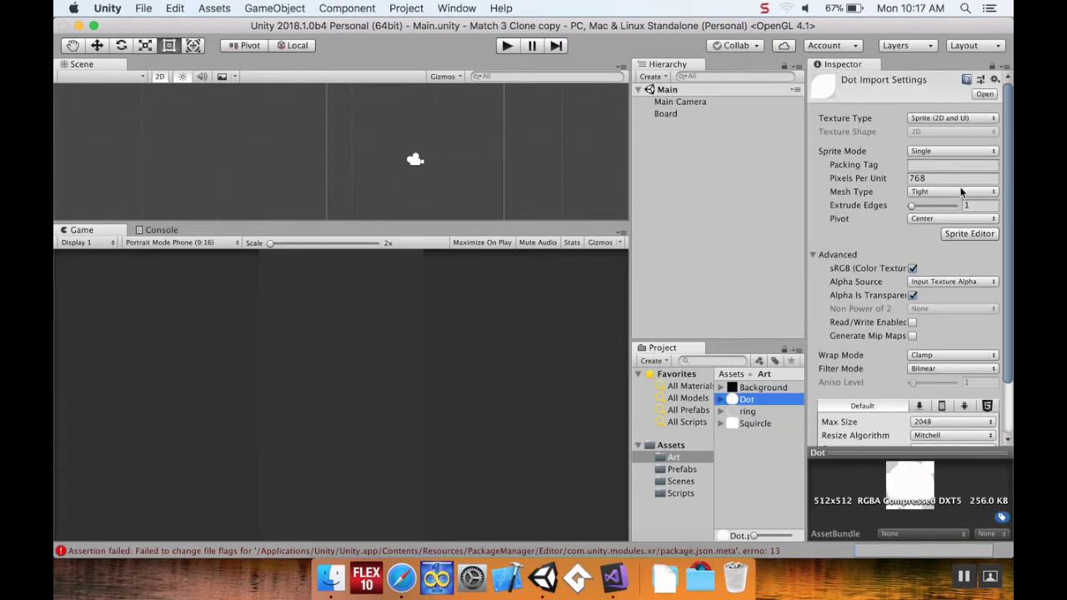
{"action": "left_click", "coordinate": [748, 412]}
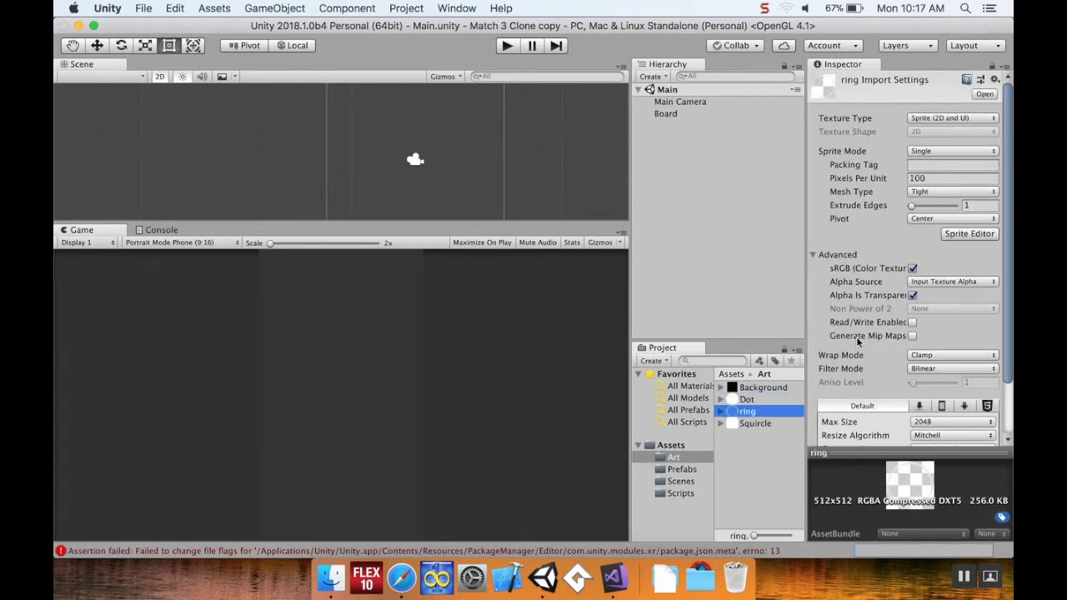
{"action": "left_click", "coordinate": [943, 179]}
{"action": "type", "text": "768"}
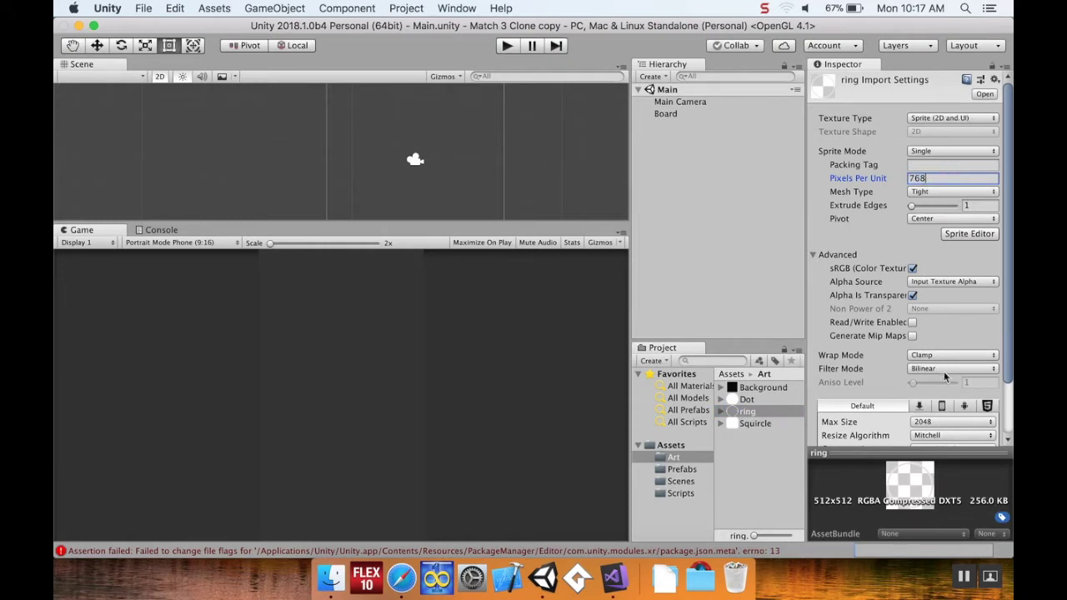
{"action": "scroll", "coordinate": [944, 377], "scroll_direction": "down", "scroll_amount": 2}
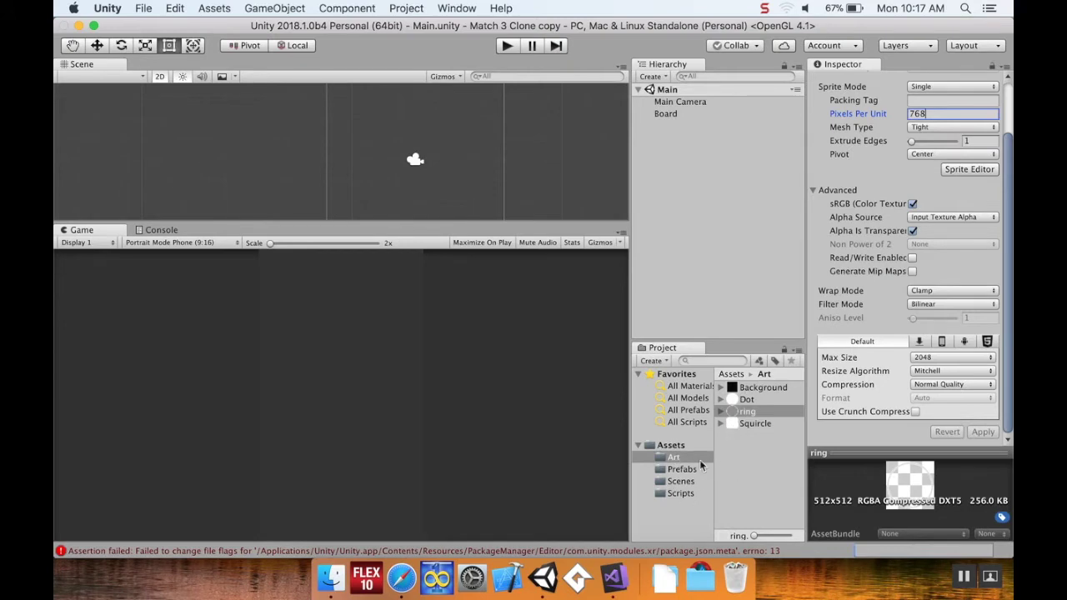
{"action": "left_click", "coordinate": [679, 446]}
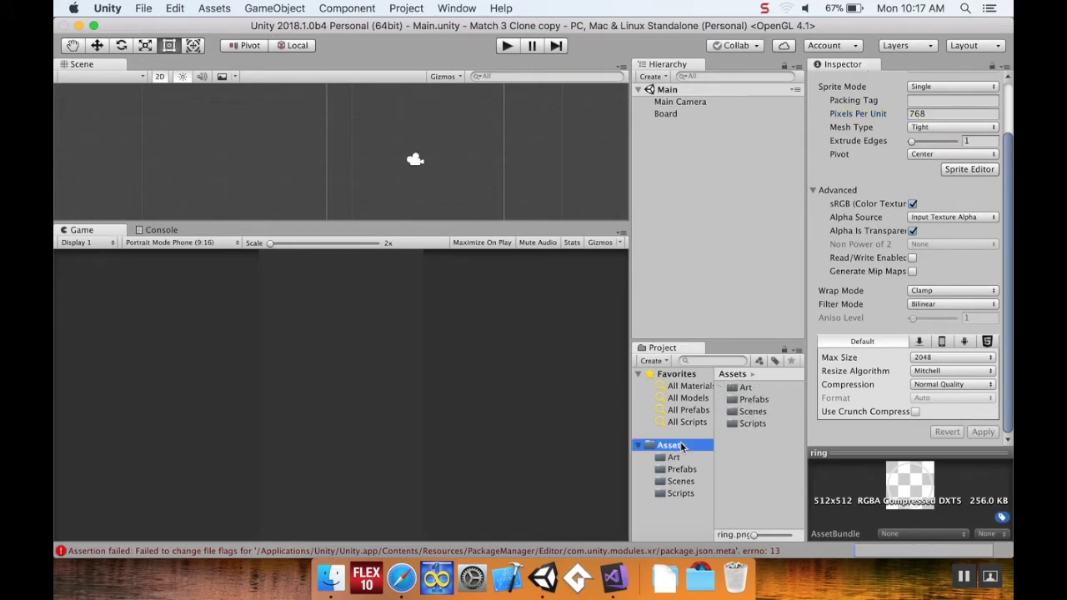
Create a new material in Assets named Dot Material
{"action": "right_click", "coordinate": [737, 446]}
{"action": "mouse_move", "coordinate": [844, 255]}
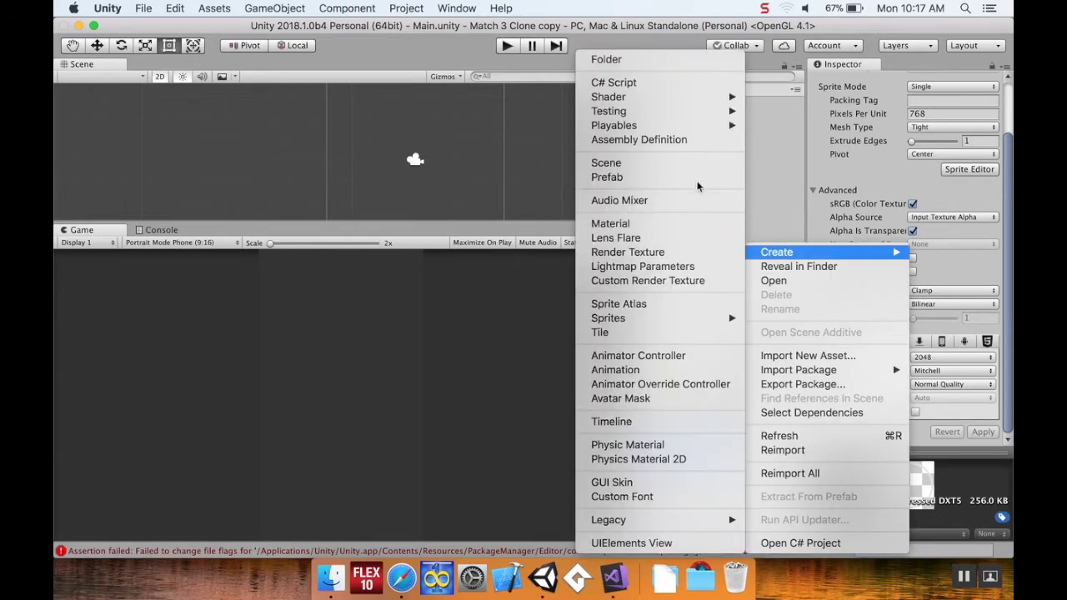
{"action": "key", "text": "Return"}
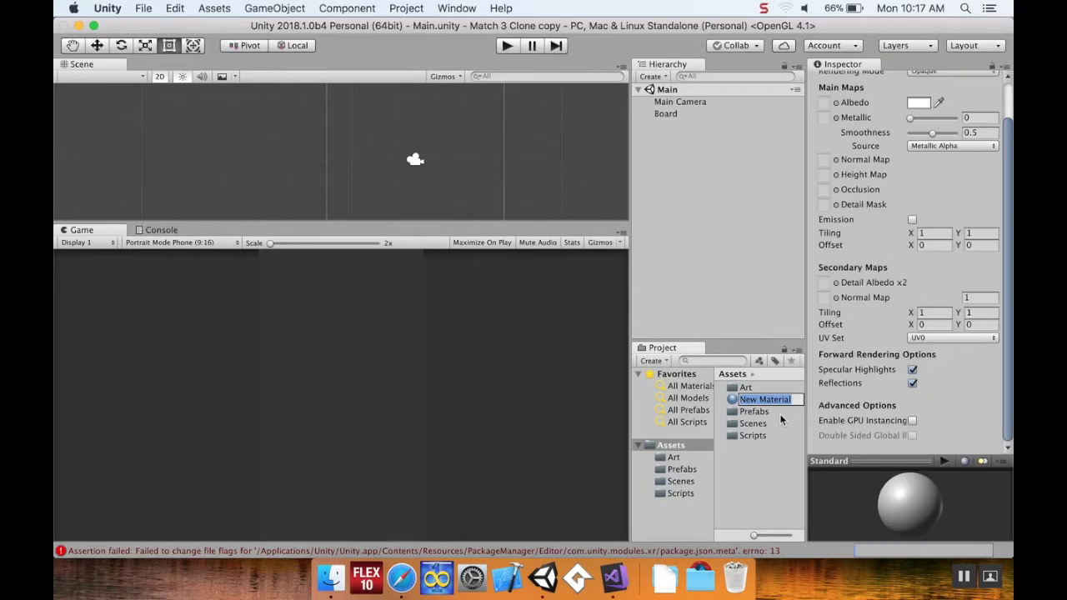
{"action": "type", "text": "Do"}
{"action": "key", "text": "Return"}
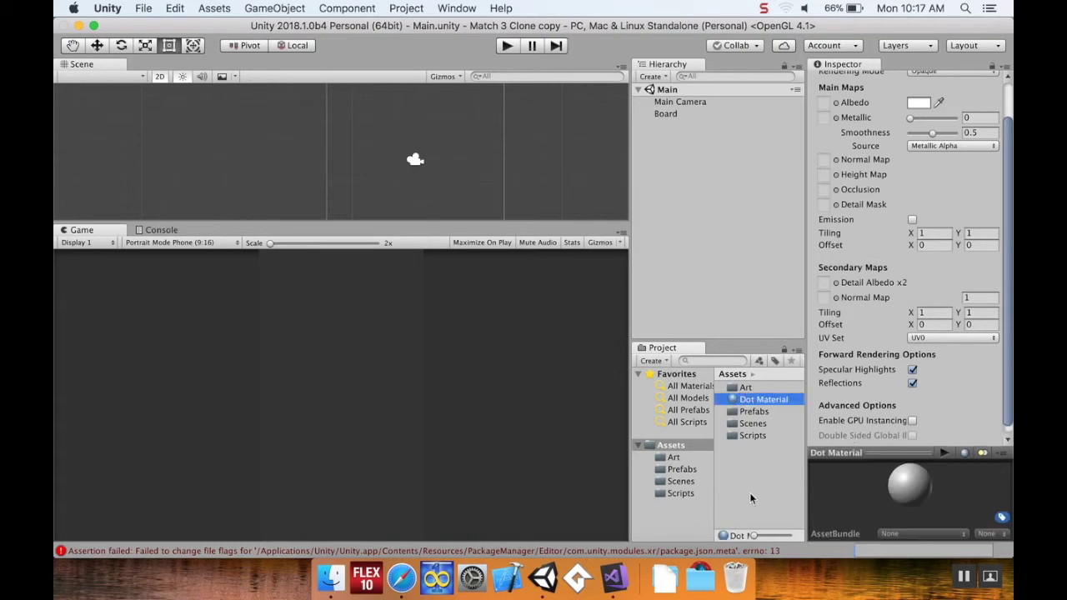
{"action": "left_click", "coordinate": [760, 467]}
Duplicate Dot Material and rename the copy Ring Material
{"action": "left_click", "coordinate": [764, 400]}
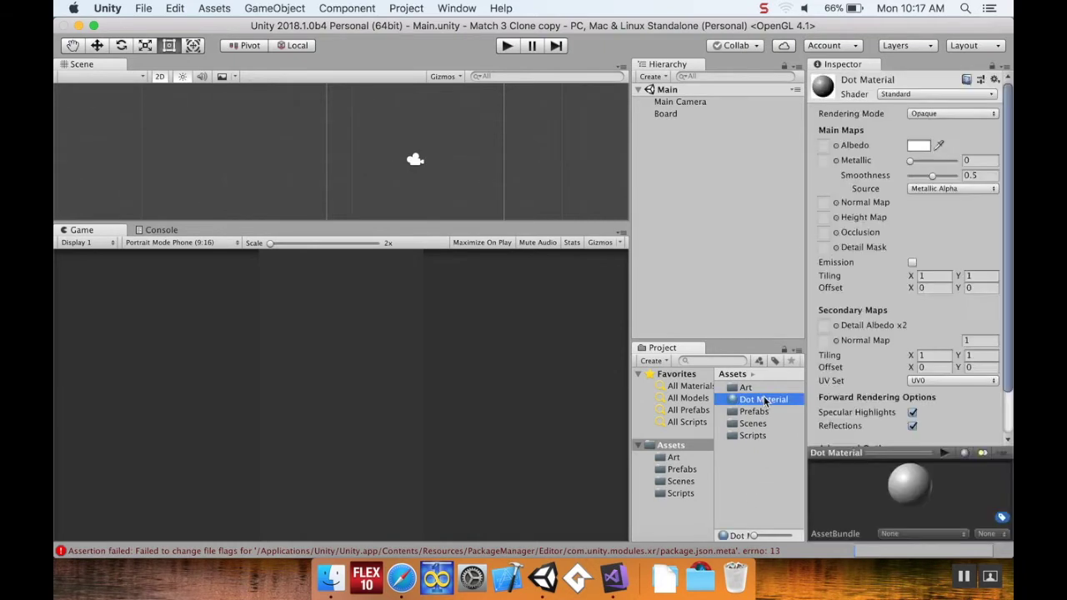
{"action": "key", "text": "super+d"}
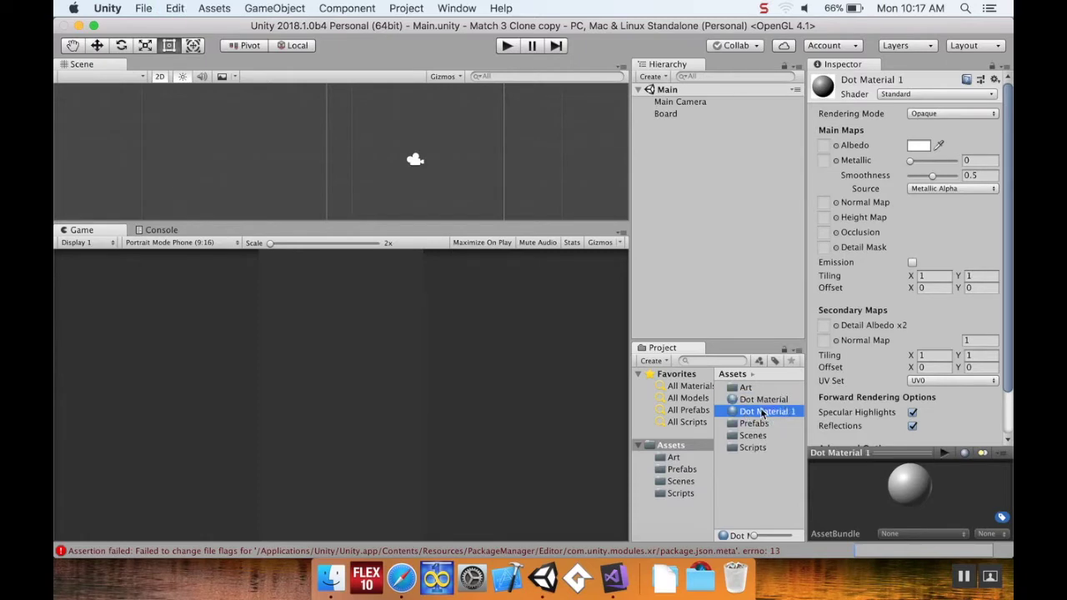
{"action": "left_click", "coordinate": [761, 413]}
{"action": "type", "text": "Ring Materi"}
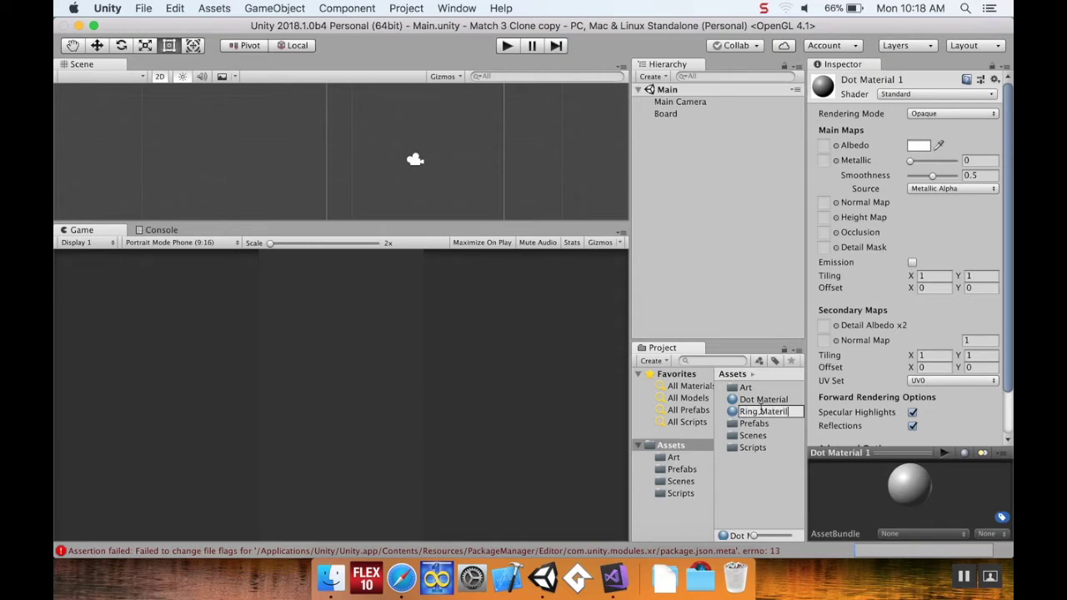
{"action": "key", "text": "Return"}
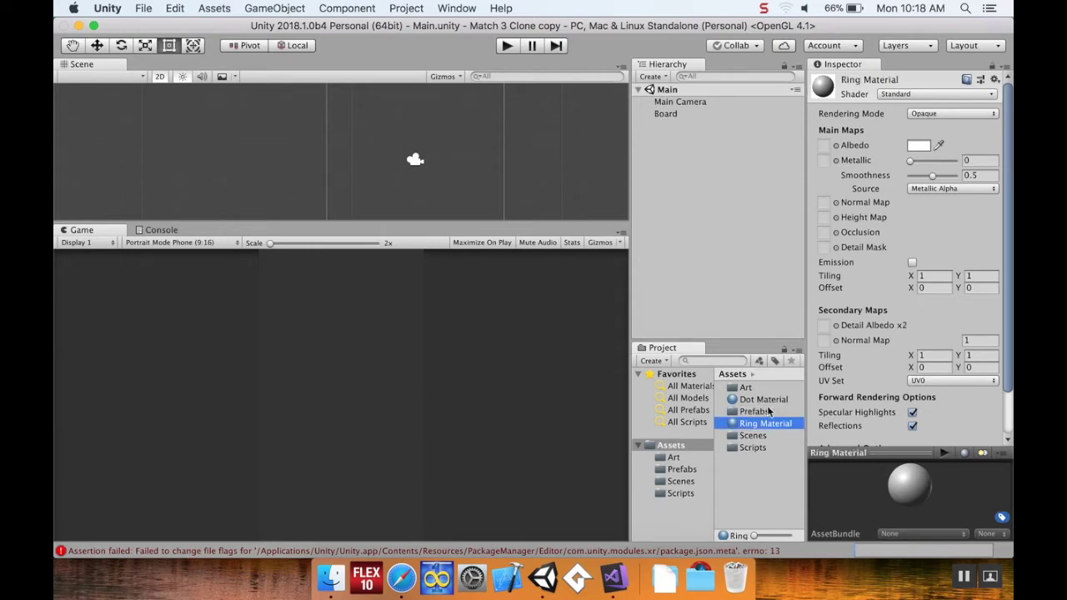
Switch Ring Material to the Particles/Alpha Blended shader with the ring texture as Particle Texture
{"action": "left_click", "coordinate": [916, 98]}
{"action": "mouse_move", "coordinate": [917, 194]}
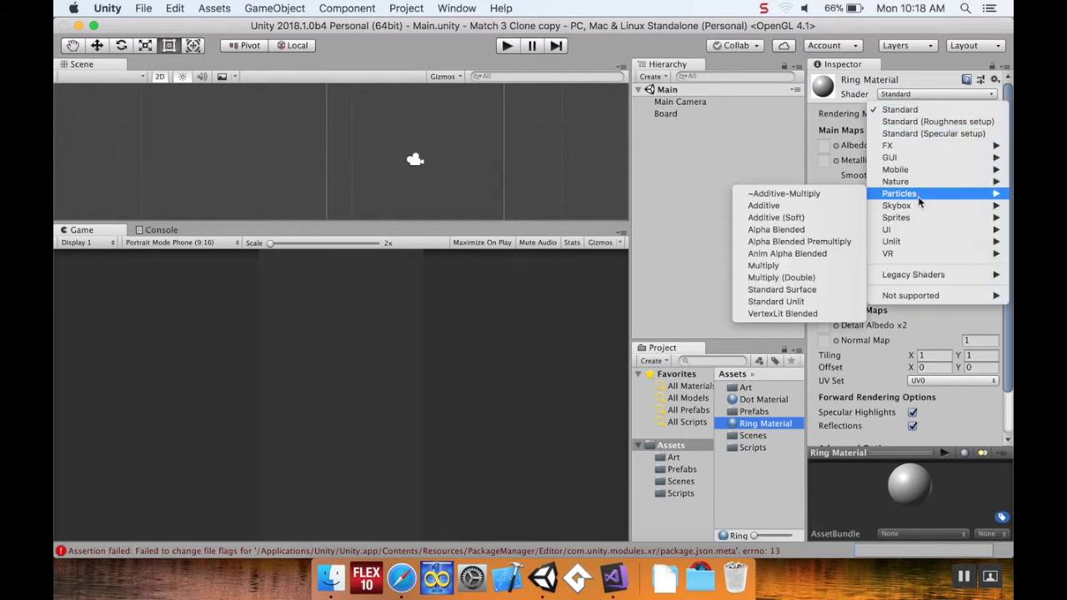
{"action": "left_click", "coordinate": [829, 228]}
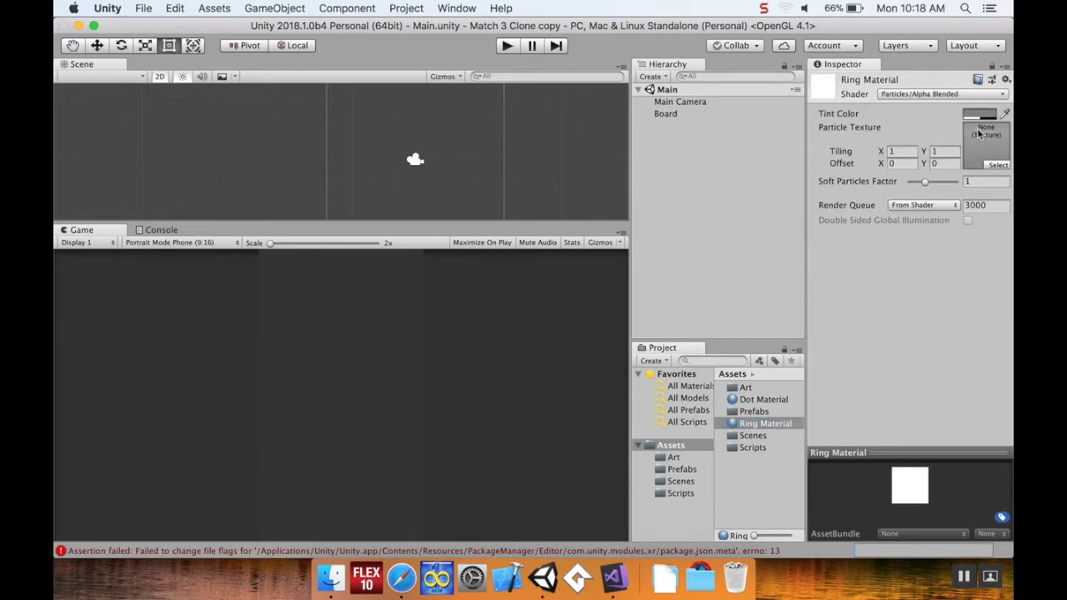
{"action": "left_click", "coordinate": [692, 457]}
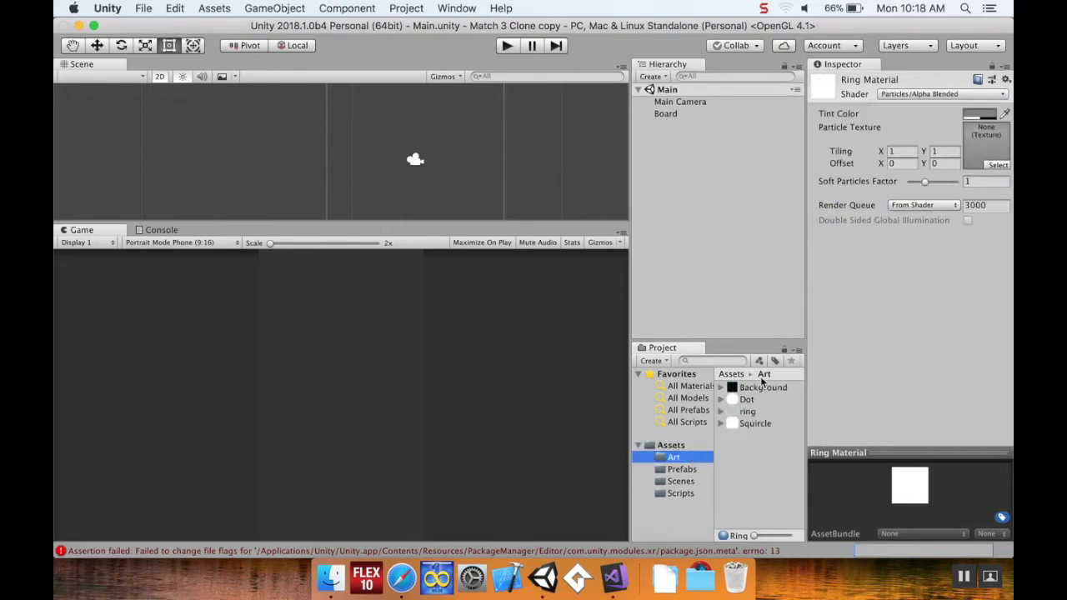
{"action": "left_click_drag", "start_coordinate": [744, 417], "coordinate": [996, 143]}
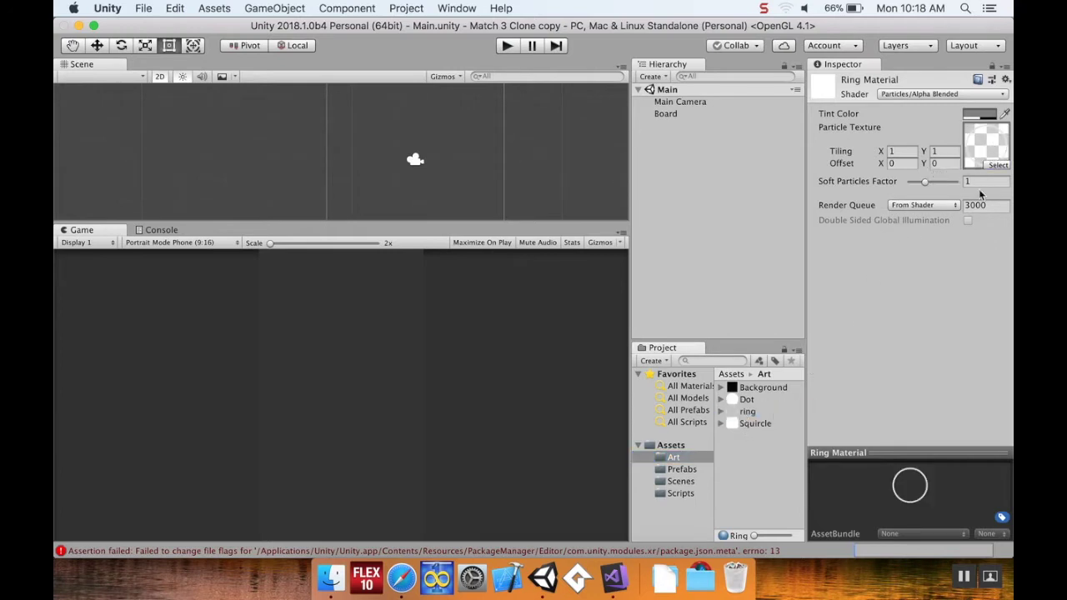
Set Ring Material's Tint Color to pure white with alpha 255
{"action": "left_click", "coordinate": [984, 114]}
{"action": "left_click_drag", "start_coordinate": [607, 262], "coordinate": [582, 220]}
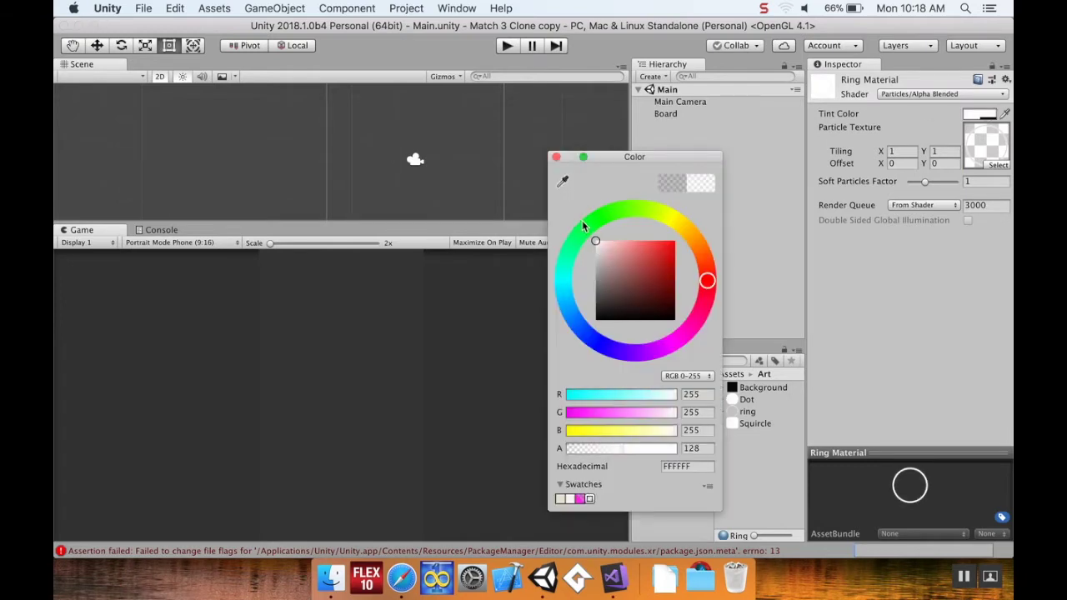
{"action": "left_click_drag", "start_coordinate": [652, 452], "coordinate": [712, 451]}
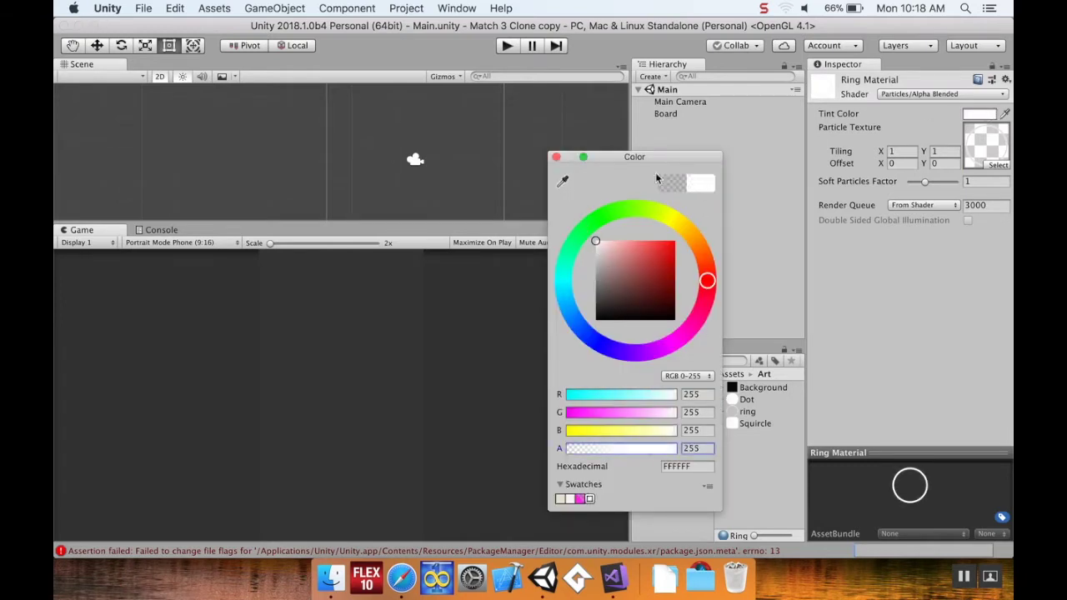
{"action": "left_click", "coordinate": [556, 157]}
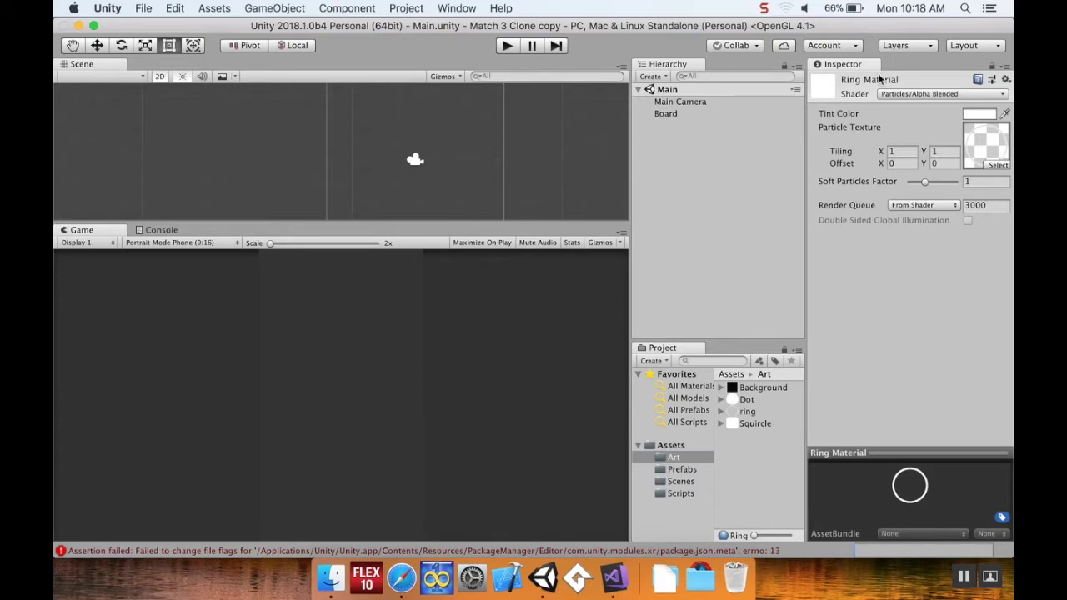
{"action": "left_click", "coordinate": [686, 448]}
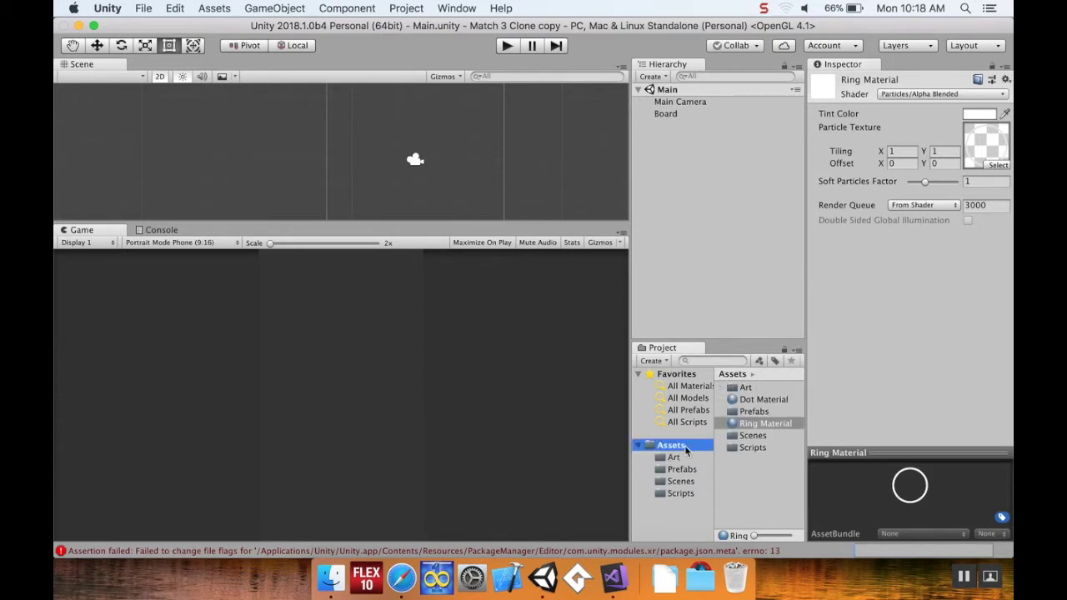
Switch Dot Material to the Particles/Alpha Blended shader with the Dot texture as Particle Texture
{"action": "left_click", "coordinate": [755, 400]}
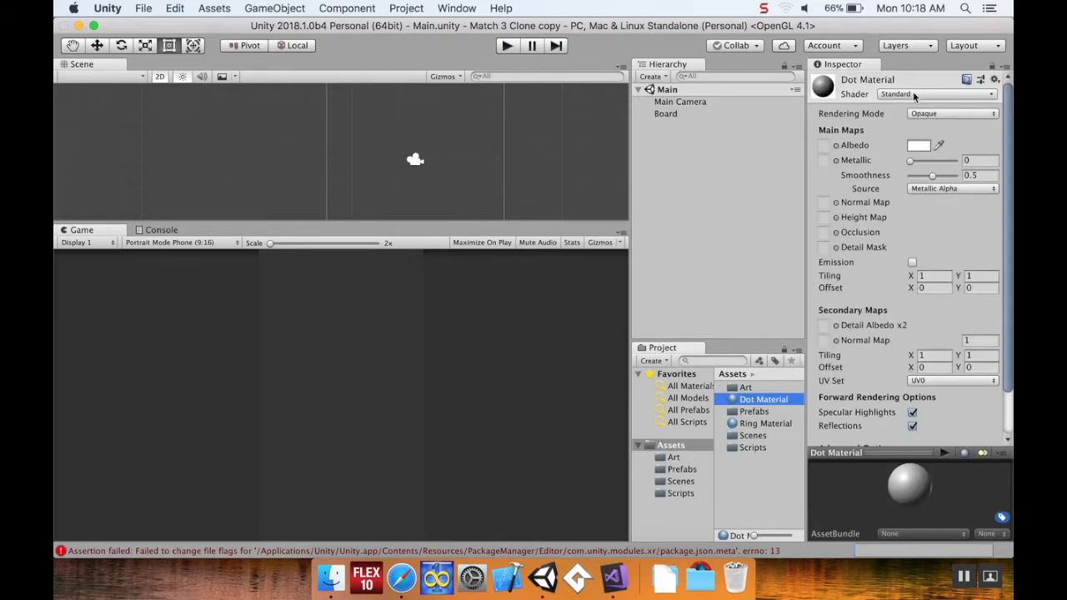
{"action": "left_click", "coordinate": [913, 94]}
{"action": "mouse_move", "coordinate": [934, 195]}
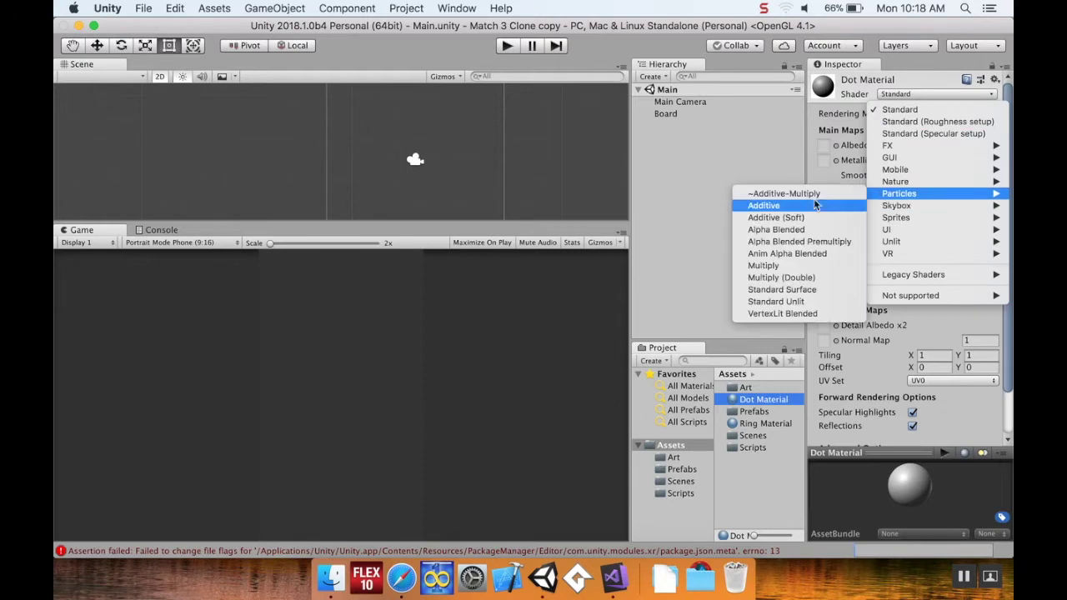
{"action": "left_click", "coordinate": [821, 229]}
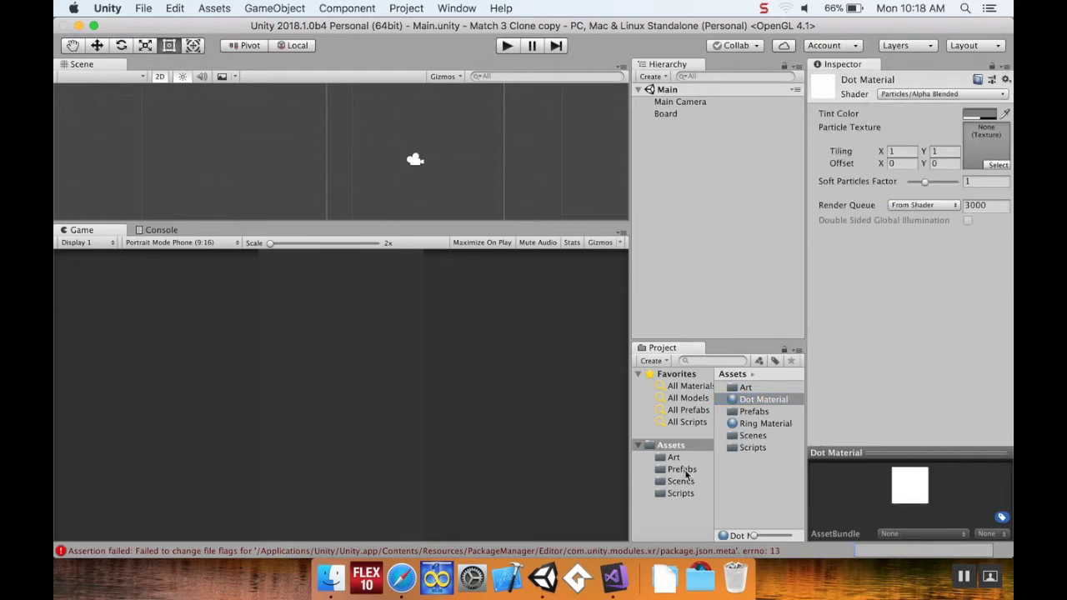
{"action": "left_click", "coordinate": [674, 458]}
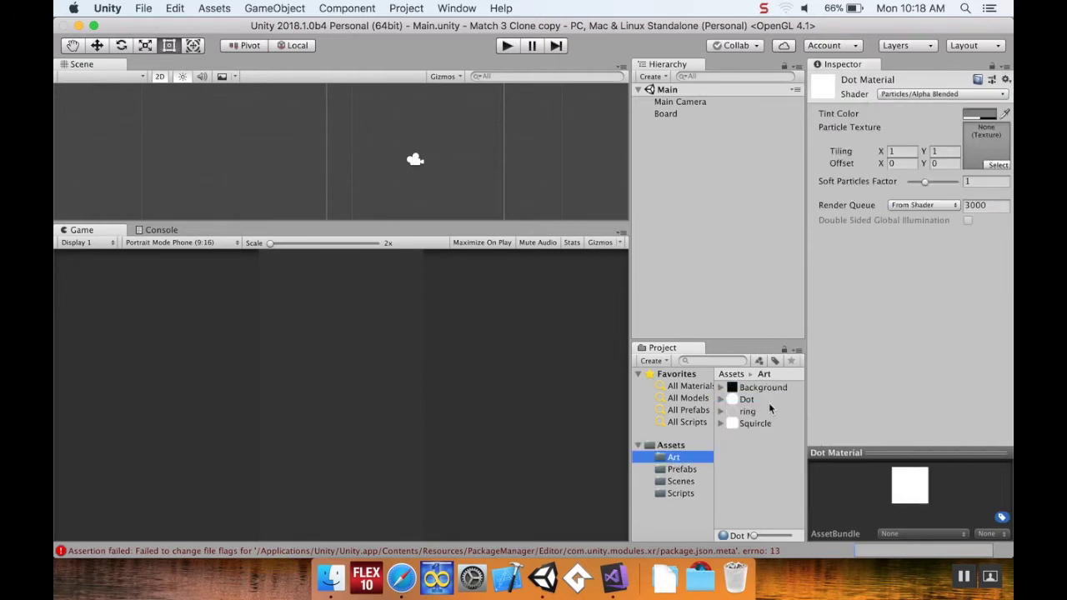
{"action": "left_click_drag", "start_coordinate": [743, 400], "coordinate": [989, 145]}
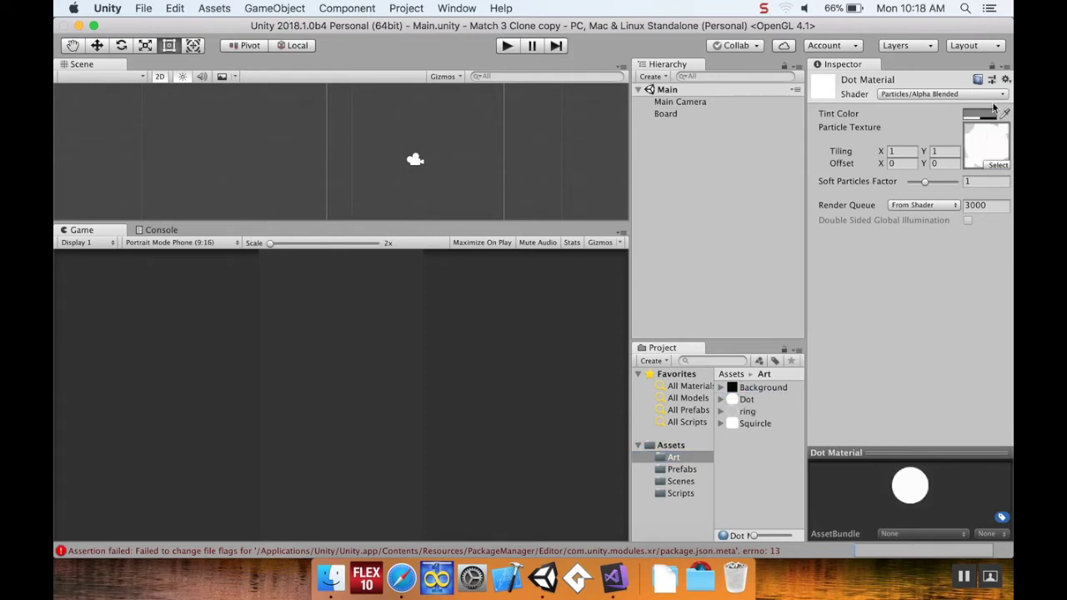
Set Dot Material's Tint Color to pure white with alpha 255
{"action": "left_click", "coordinate": [984, 114]}
{"action": "left_click_drag", "start_coordinate": [635, 261], "coordinate": [535, 183]}
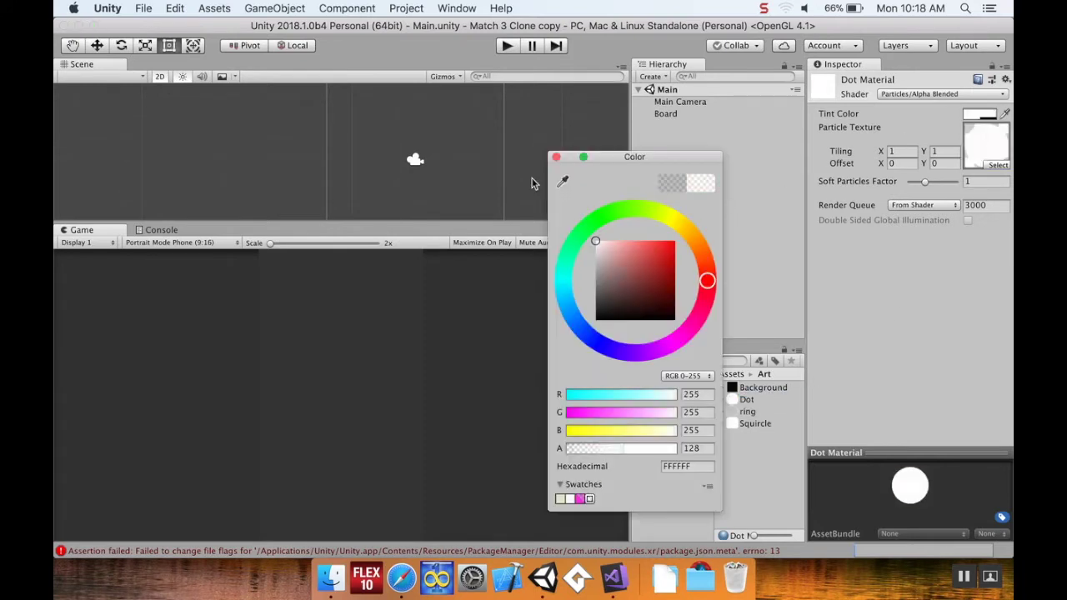
{"action": "left_click_drag", "start_coordinate": [639, 449], "coordinate": [713, 451]}
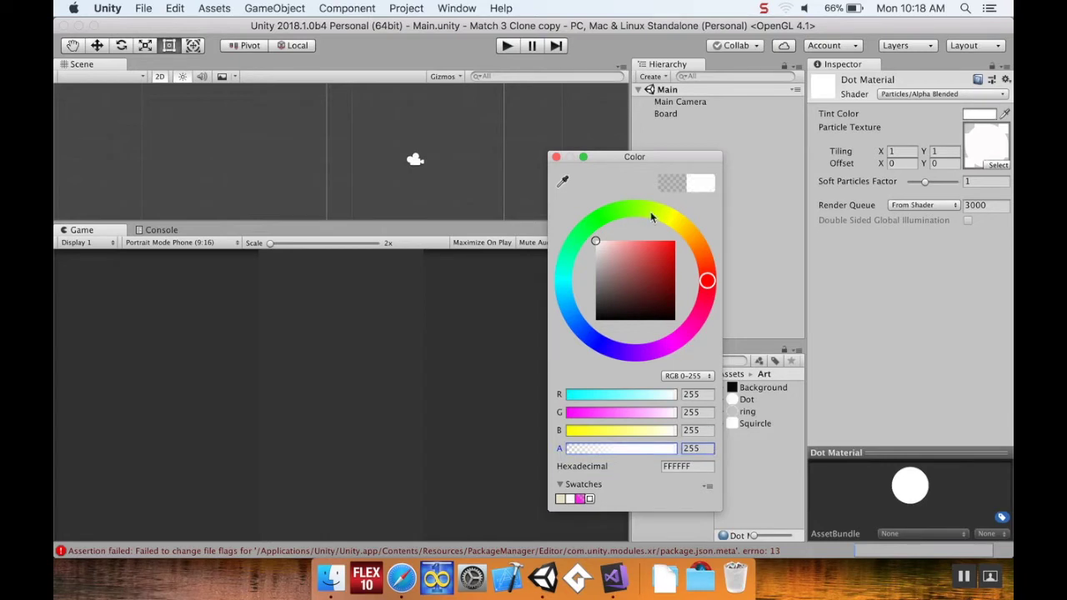
{"action": "left_click", "coordinate": [556, 157]}
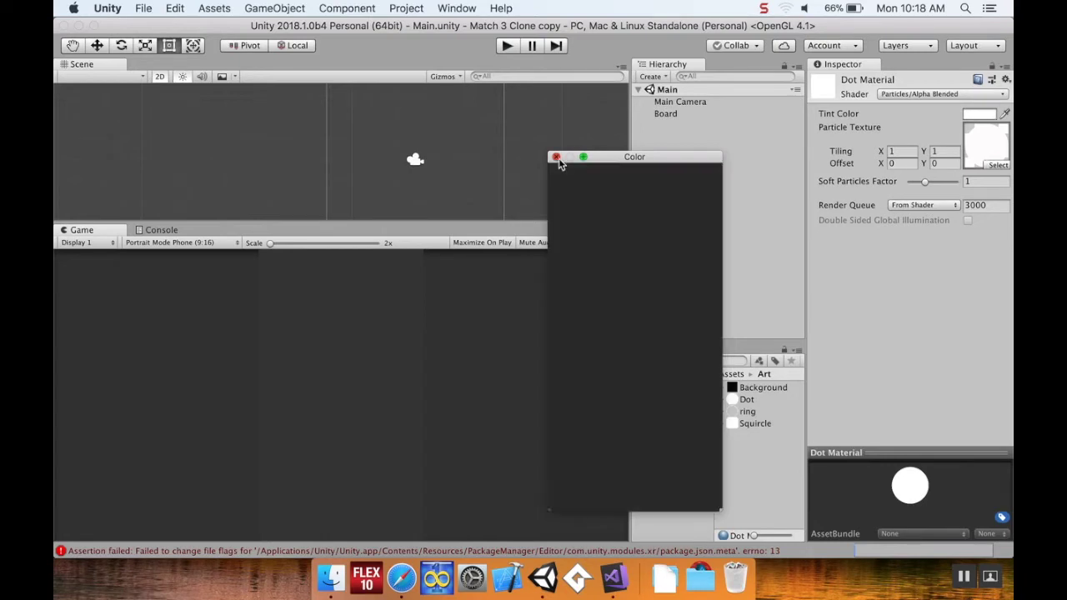
{"action": "left_click", "coordinate": [749, 459]}
{"action": "left_click", "coordinate": [683, 447]}
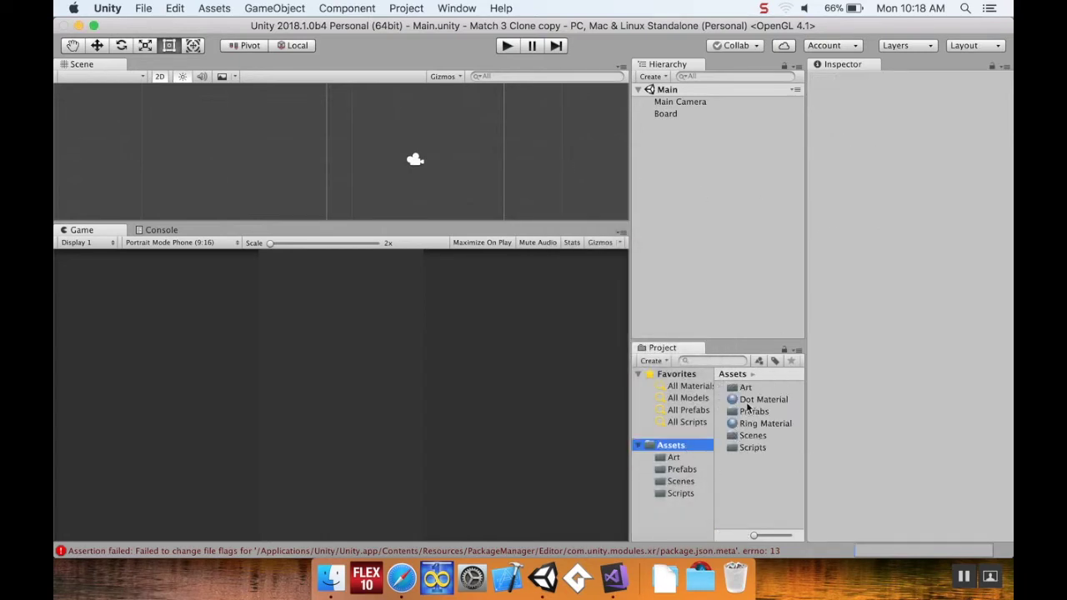
Create a new folder in Assets named Materials
{"action": "right_click", "coordinate": [753, 468]}
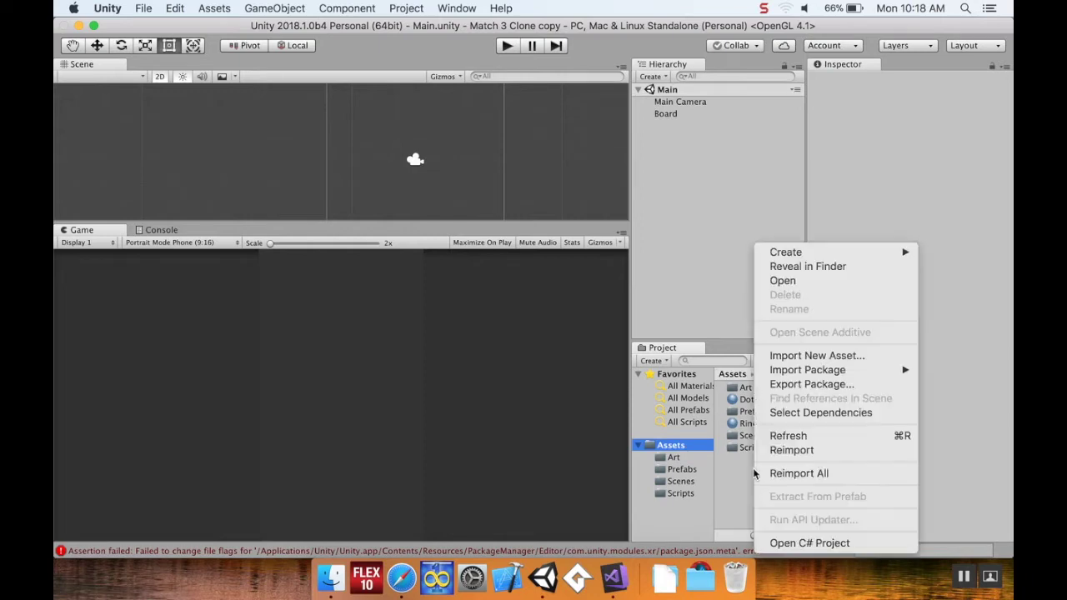
{"action": "mouse_move", "coordinate": [840, 258]}
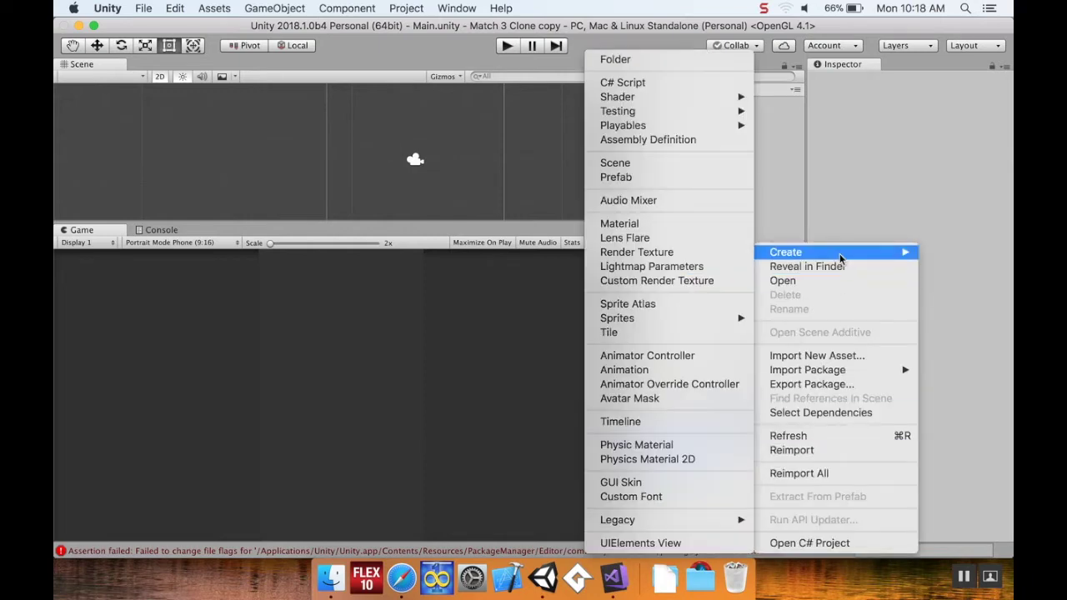
{"action": "left_click", "coordinate": [690, 60]}
{"action": "type", "text": "Materials"}
{"action": "key", "text": "Return"}
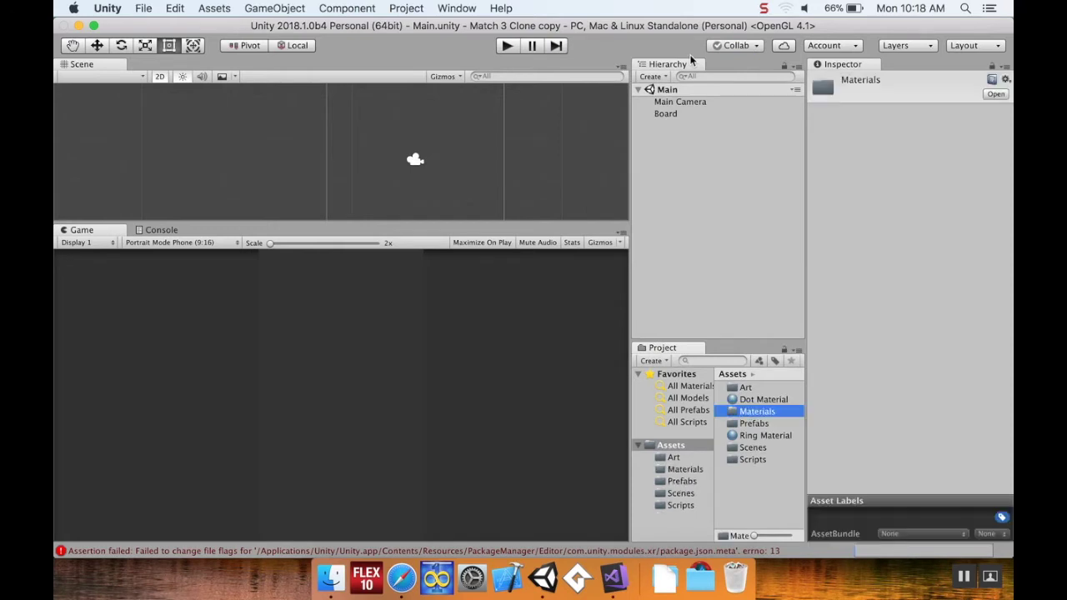
Move Dot Material and Ring Material into the Materials folder
{"action": "left_click_drag", "start_coordinate": [774, 404], "coordinate": [776, 415]}
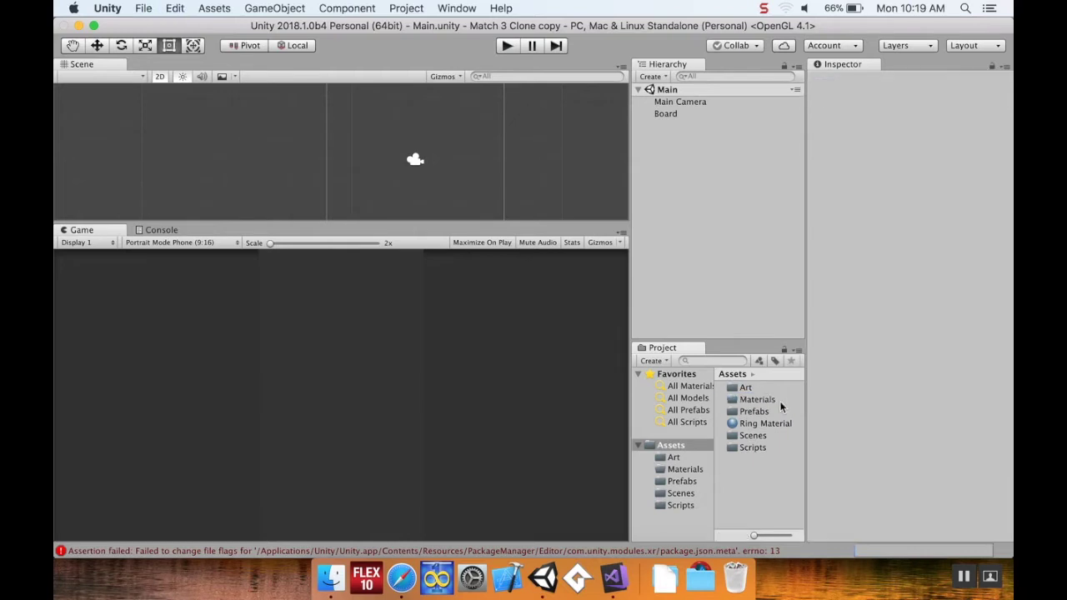
{"action": "double_click", "coordinate": [762, 412]}
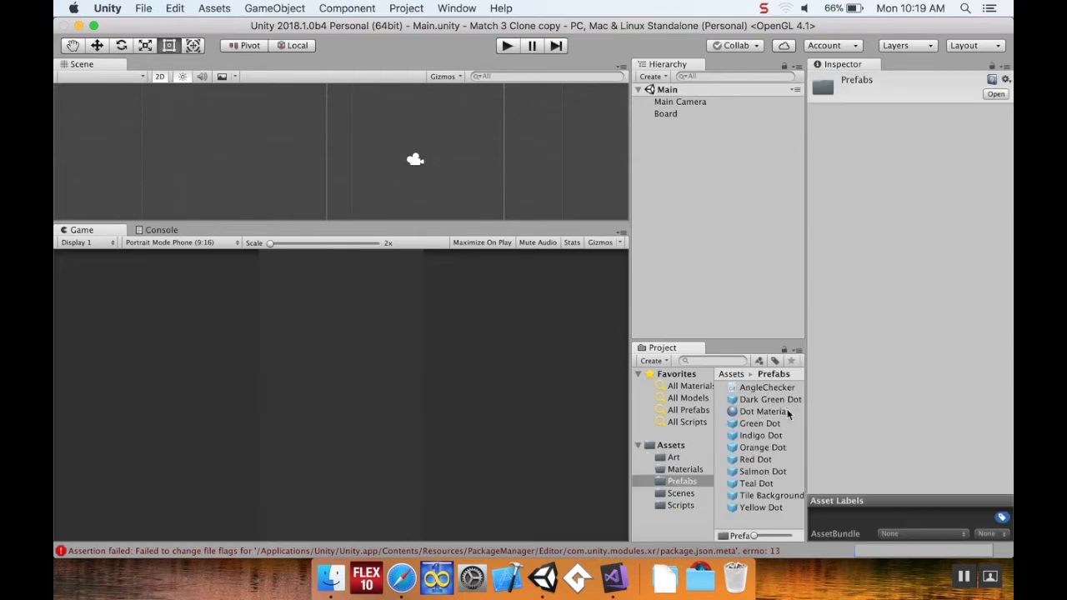
{"action": "left_click_drag", "start_coordinate": [767, 415], "coordinate": [737, 460]}
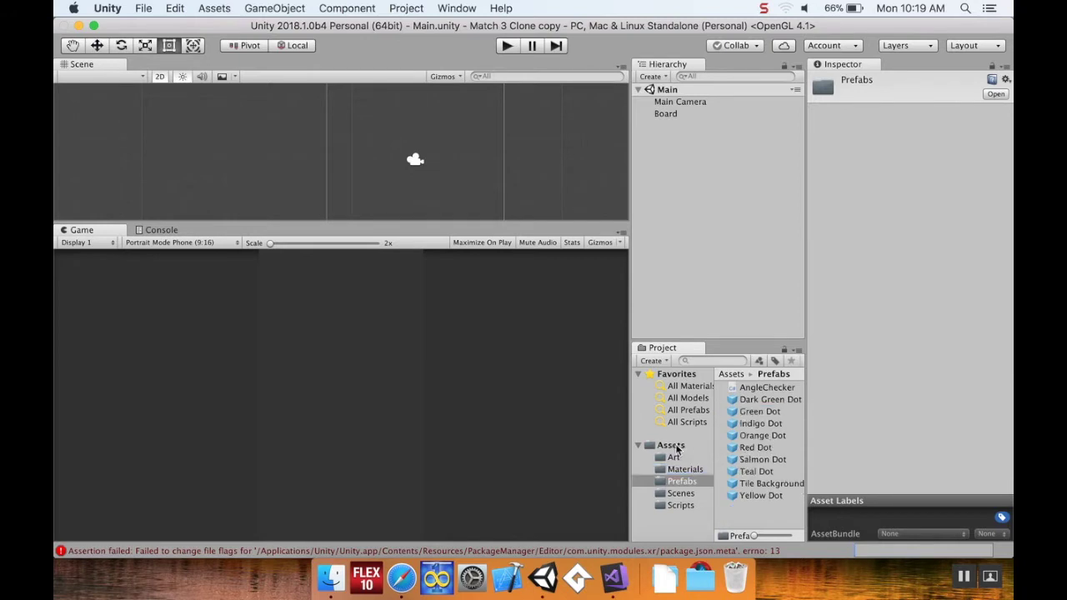
{"action": "left_click", "coordinate": [672, 446]}
{"action": "left_click", "coordinate": [774, 425]}
{"action": "left_click_drag", "start_coordinate": [773, 425], "coordinate": [759, 400]}
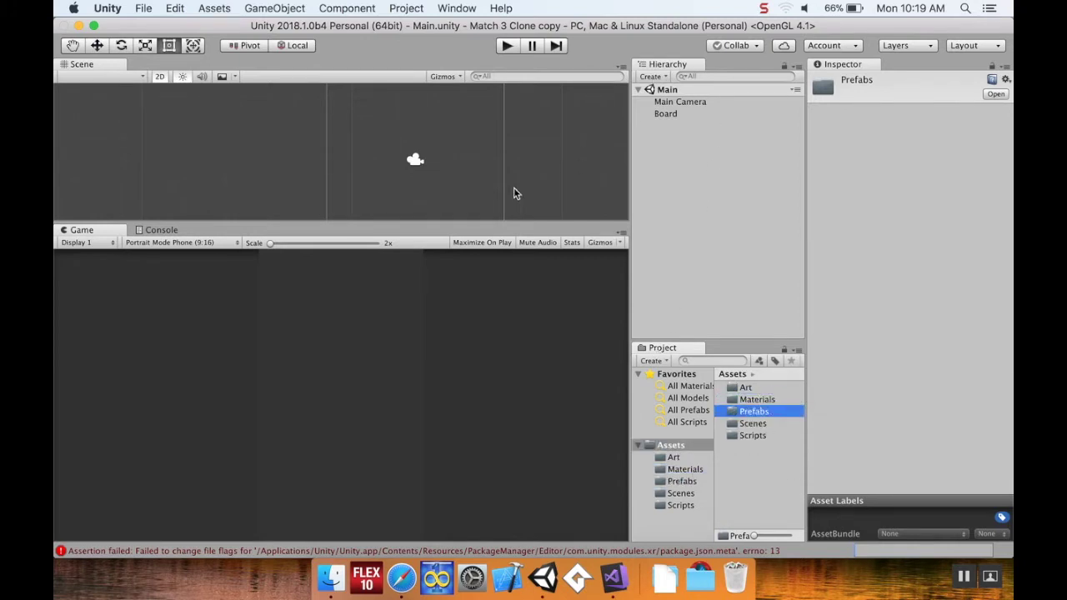
{"action": "left_click_drag", "start_coordinate": [471, 222], "coordinate": [497, 423]}
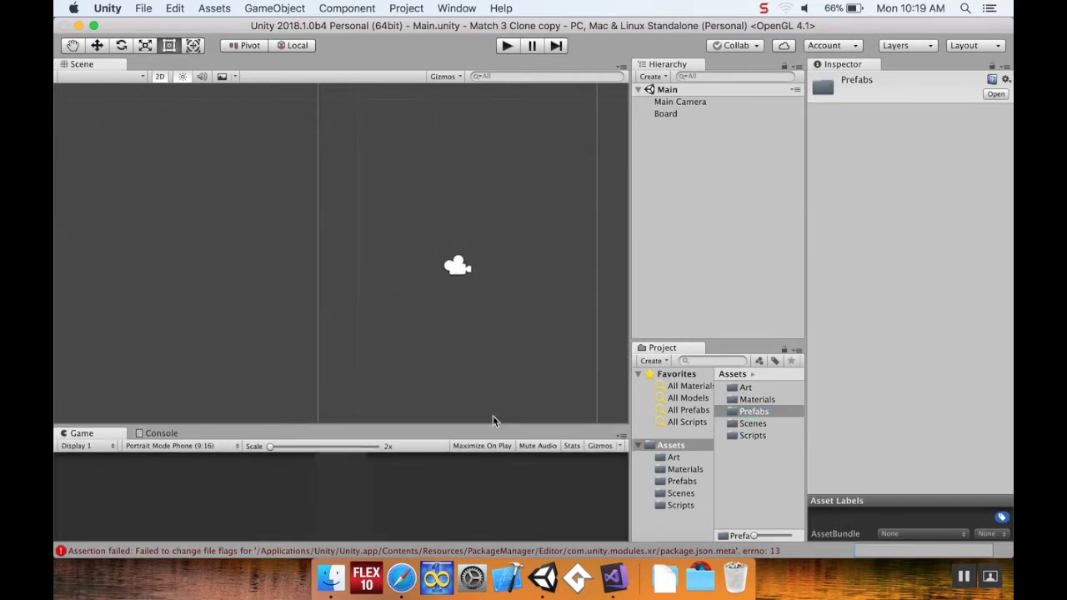
Add a Particle System with Duration 1, Start Lifetime 1 and Start Speed 0
{"action": "left_click", "coordinate": [654, 76]}
{"action": "mouse_move", "coordinate": [696, 140]}
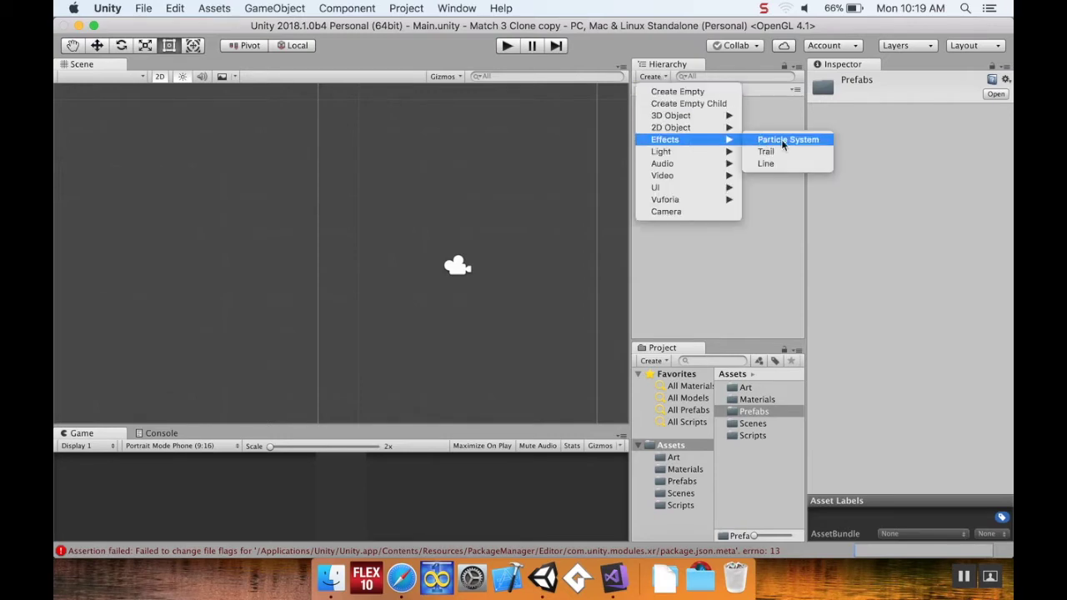
{"action": "left_click", "coordinate": [784, 140]}
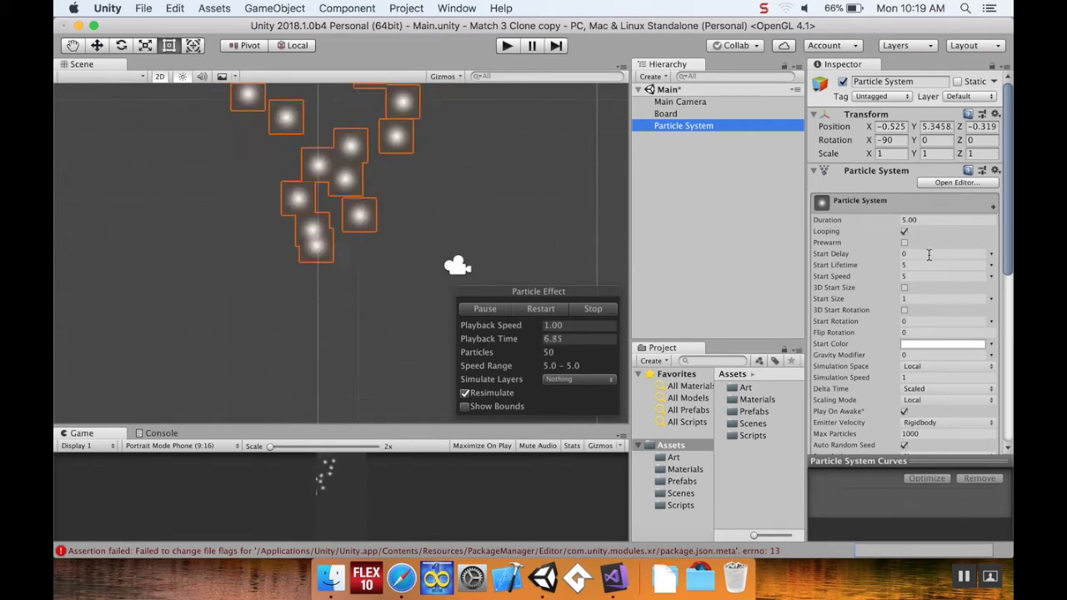
{"action": "left_click", "coordinate": [935, 219]}
{"action": "type", "text": "1"}
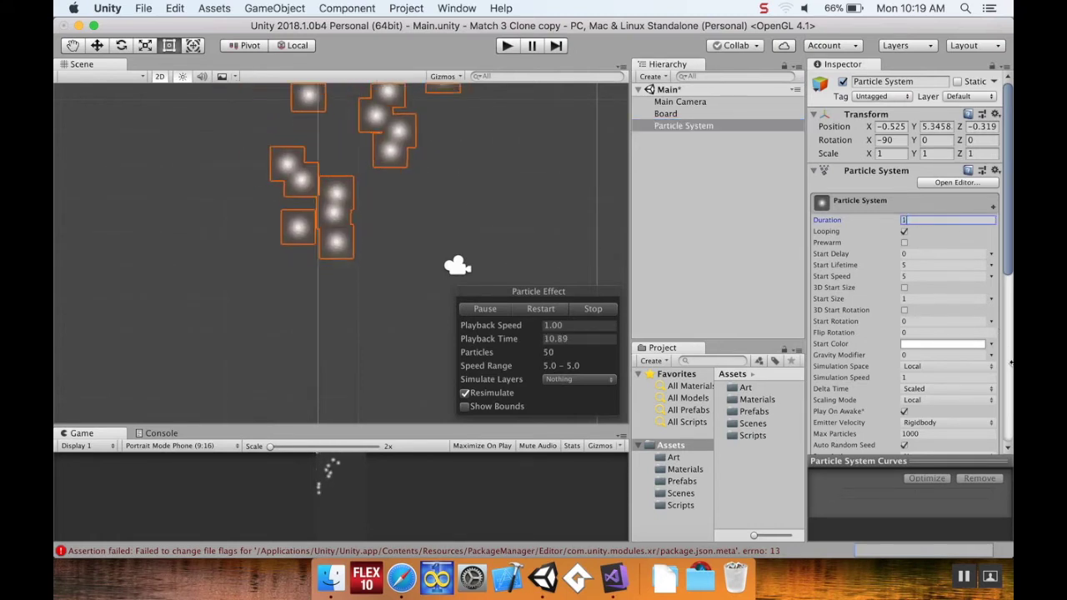
{"action": "left_click", "coordinate": [912, 265]}
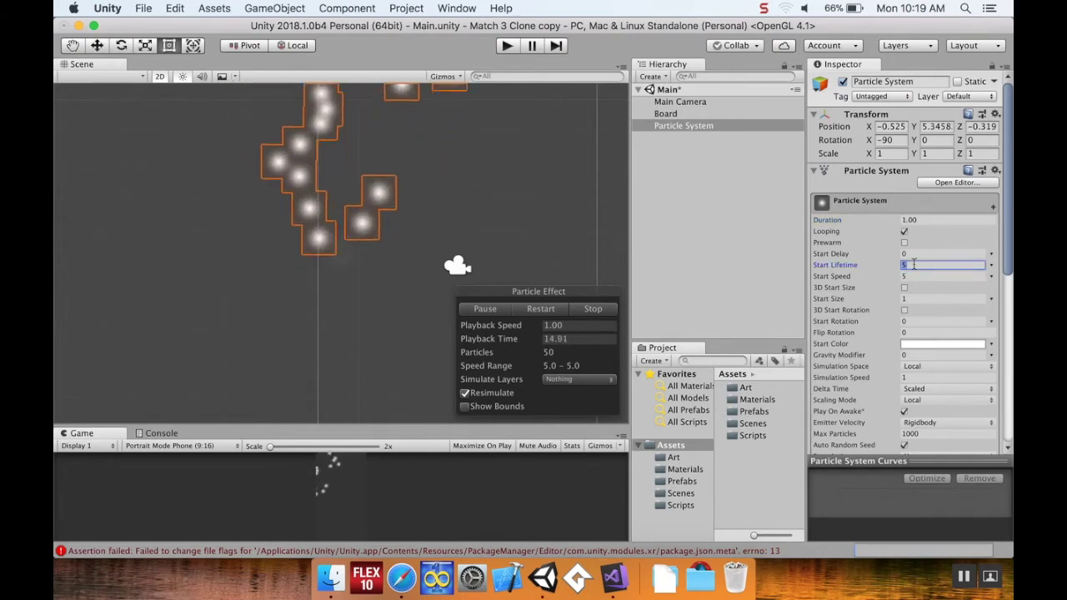
{"action": "type", "text": "1"}
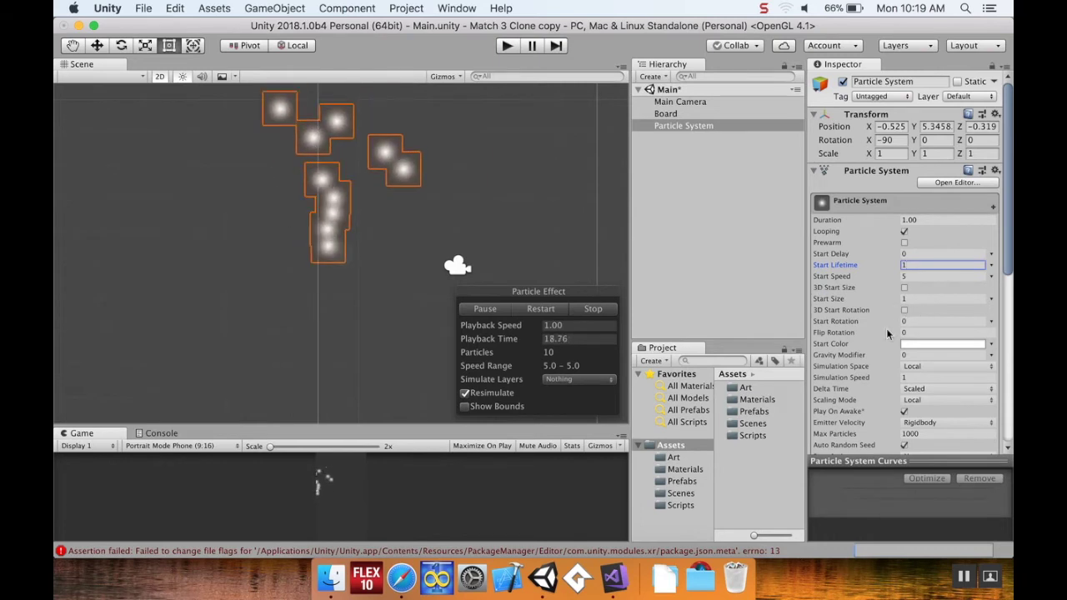
{"action": "left_click", "coordinate": [915, 275]}
{"action": "type", "text": "0"}
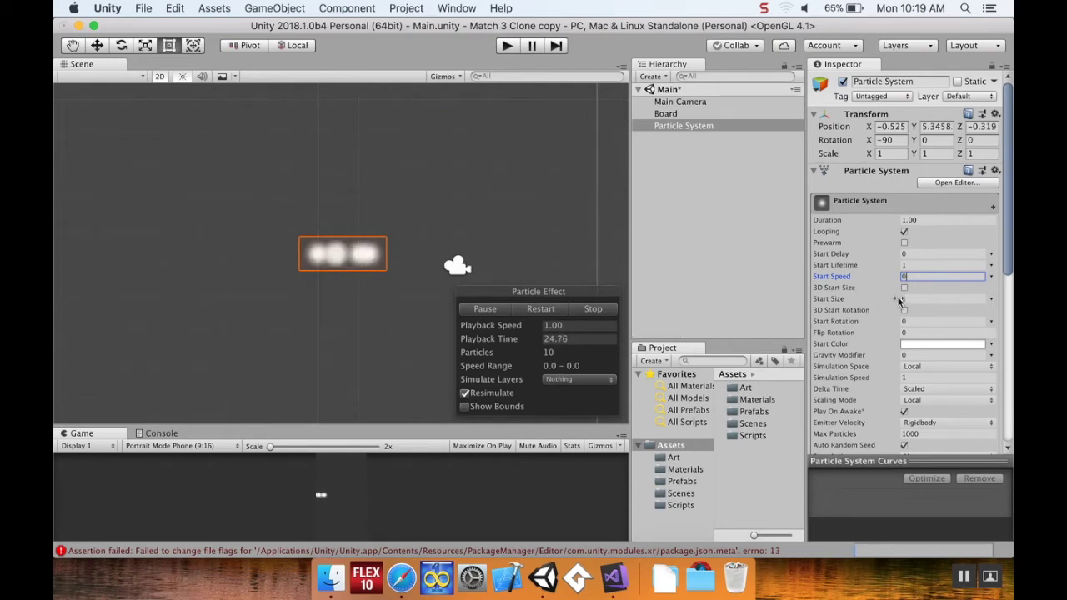
Disable the Shape module and set Emission Rate over Time to 1
{"action": "scroll", "coordinate": [834, 373], "scroll_direction": "down", "scroll_amount": 5}
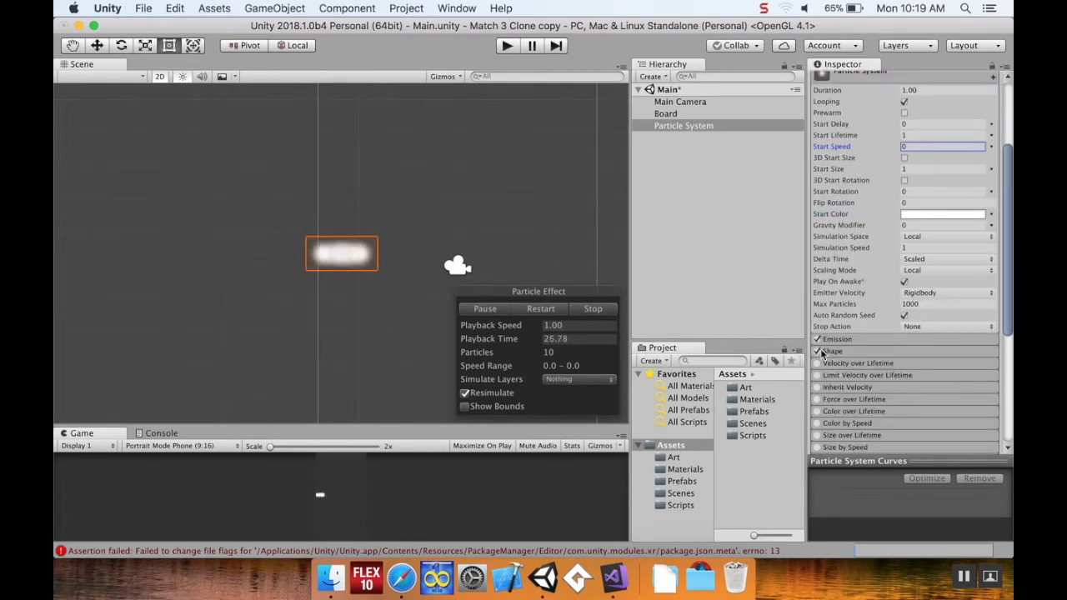
{"action": "left_click", "coordinate": [818, 351]}
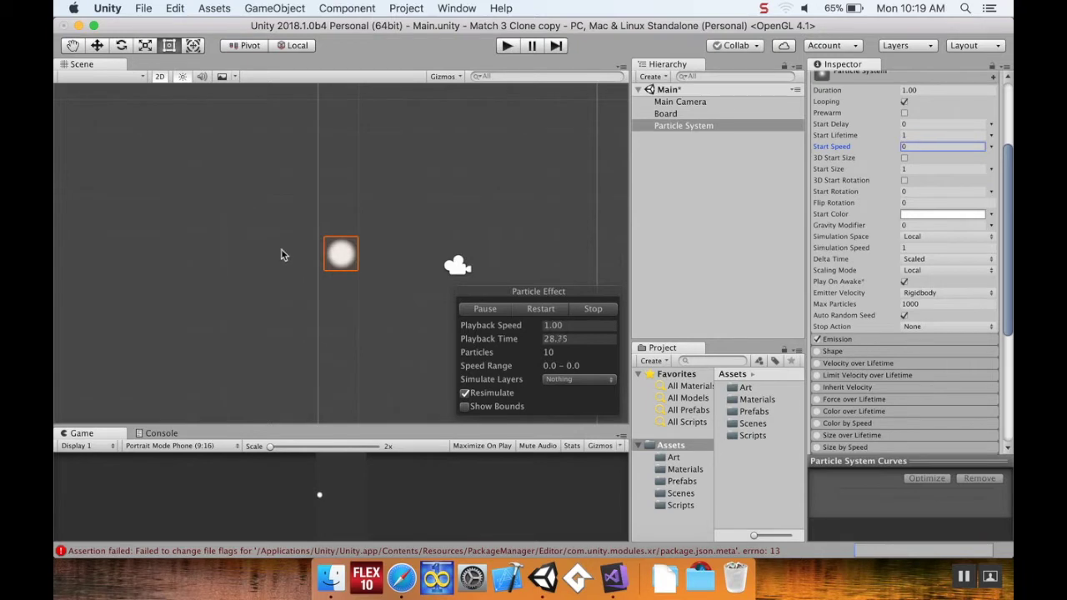
{"action": "left_click", "coordinate": [862, 342]}
{"action": "left_click", "coordinate": [918, 353]}
{"action": "type", "text": "1"}
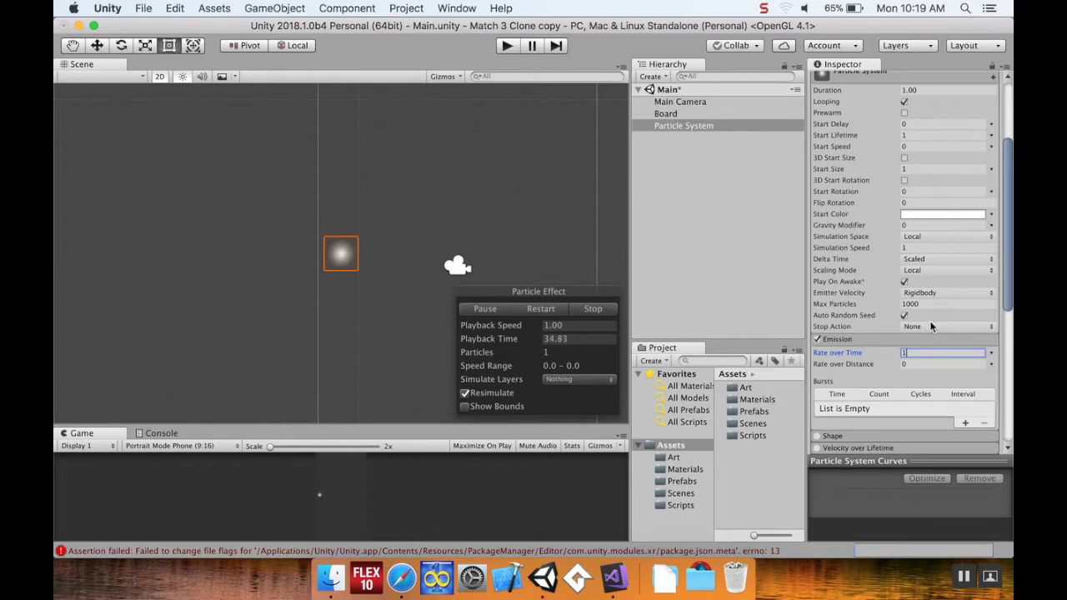
{"action": "scroll", "coordinate": [938, 334], "scroll_direction": "down", "scroll_amount": 10}
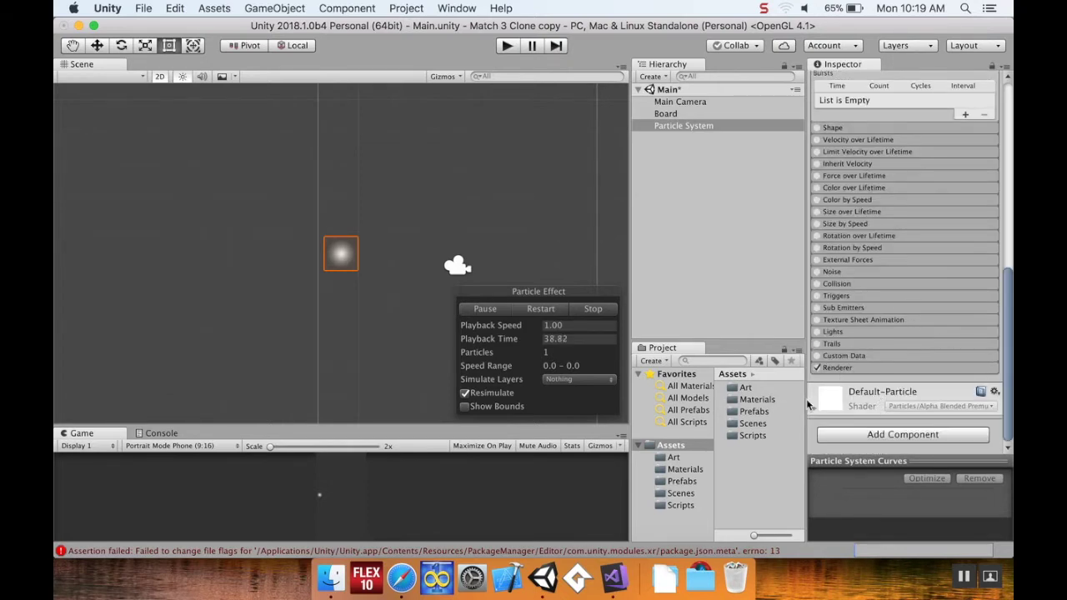
{"action": "left_click", "coordinate": [756, 400]}
Assign Dot Material to the Particle System's Renderer
{"action": "double_click", "coordinate": [756, 401]}
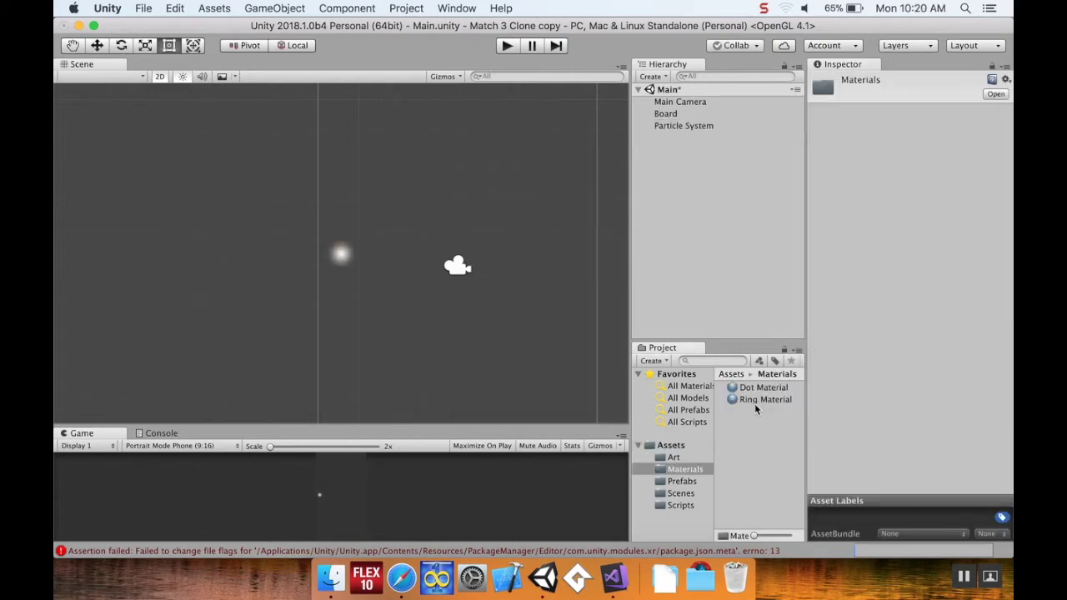
{"action": "left_click", "coordinate": [669, 125]}
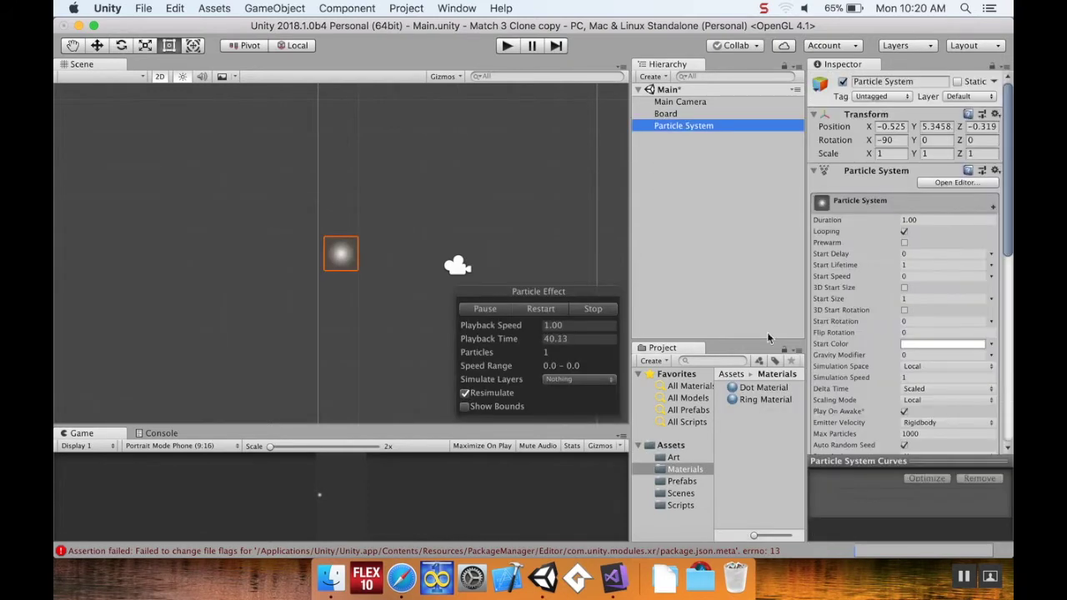
{"action": "scroll", "coordinate": [867, 352], "scroll_direction": "down", "scroll_amount": 10}
{"action": "mouse_move", "coordinate": [770, 394]}
{"action": "left_mouse_down"}
{"action": "mouse_move", "coordinate": [689, 127]}
{"action": "mouse_move", "coordinate": [792, 220]}
{"action": "mouse_move", "coordinate": [759, 408]}
{"action": "left_mouse_up"}
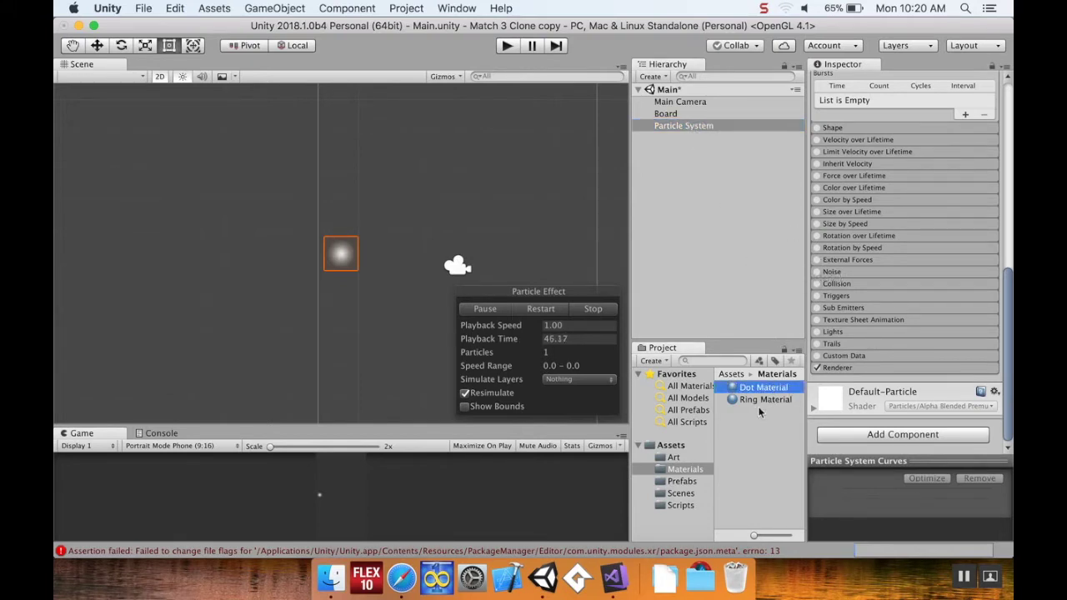
{"action": "left_click_drag", "start_coordinate": [842, 453], "coordinate": [882, 453]}
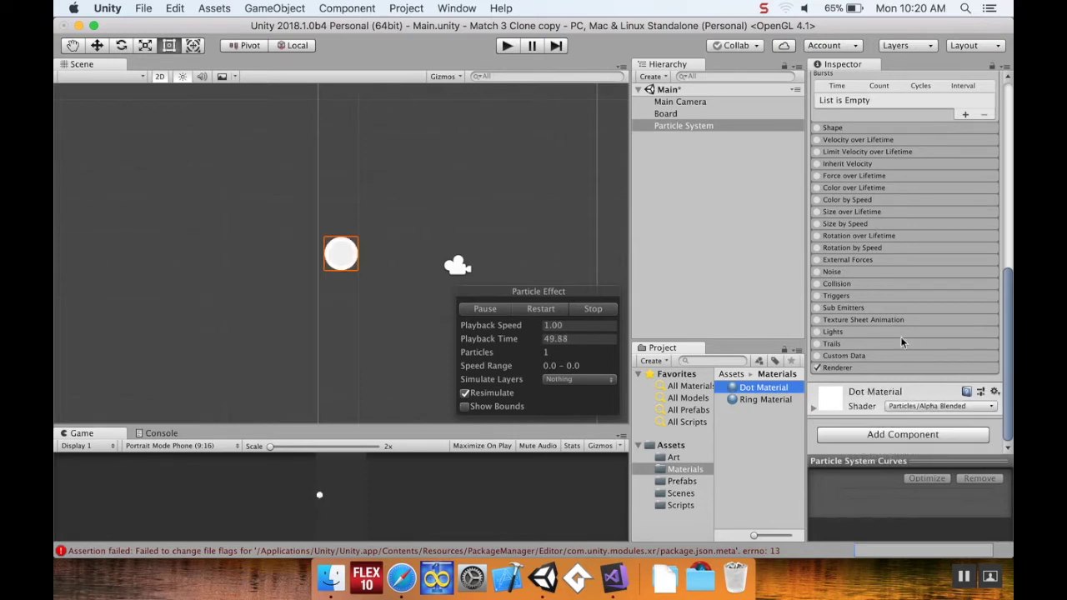
Set the Particle System's Start Size to 0.2
{"action": "scroll", "coordinate": [912, 259], "scroll_direction": "up", "scroll_amount": 10}
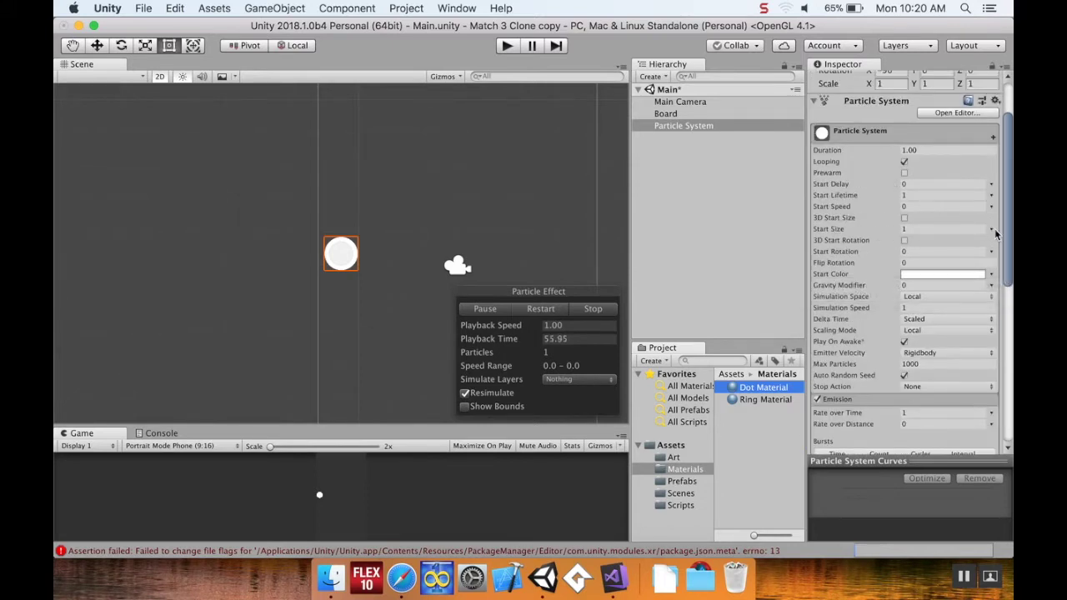
{"action": "left_click", "coordinate": [953, 229]}
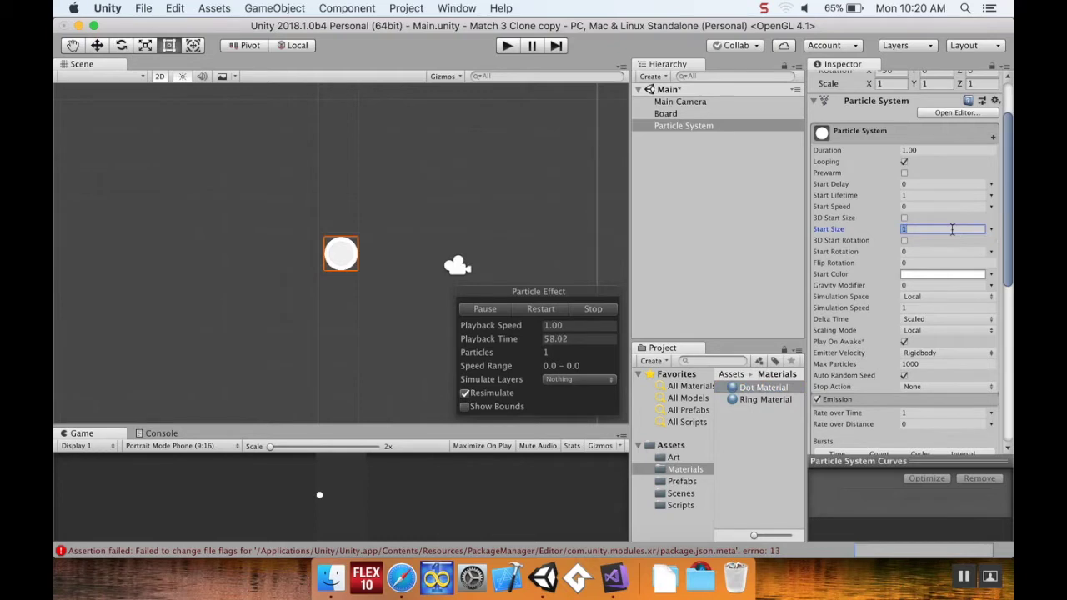
{"action": "type", "text": ".2"}
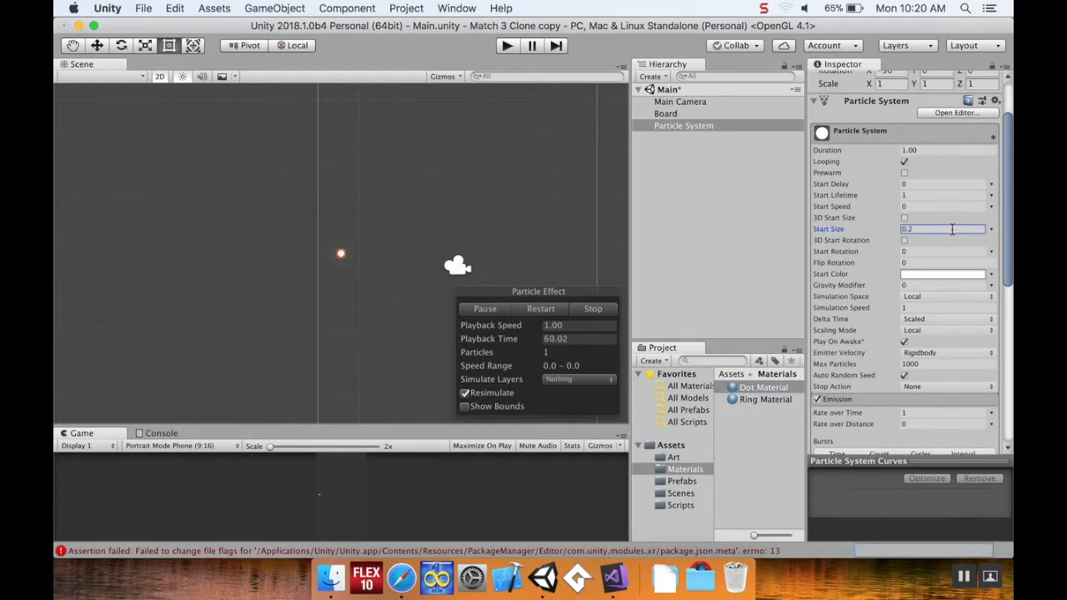
{"action": "scroll", "coordinate": [902, 250], "scroll_direction": "down", "scroll_amount": 5}
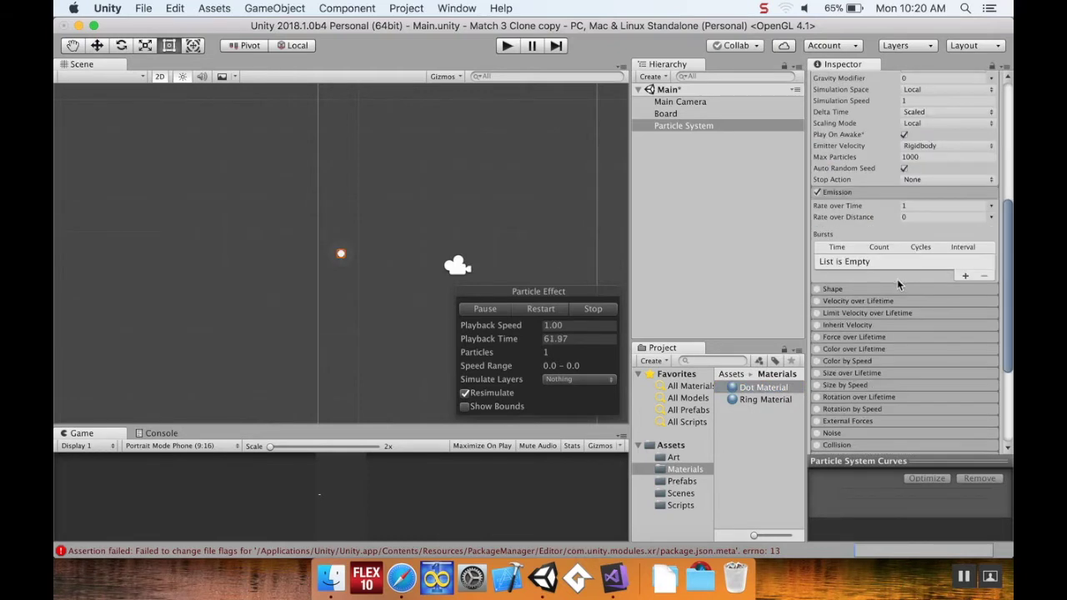
Enable Size over Lifetime and shape its curve: top value 2, end key at zero, mid-life peak key
{"action": "left_click", "coordinate": [851, 377]}
{"action": "left_click", "coordinate": [818, 372]}
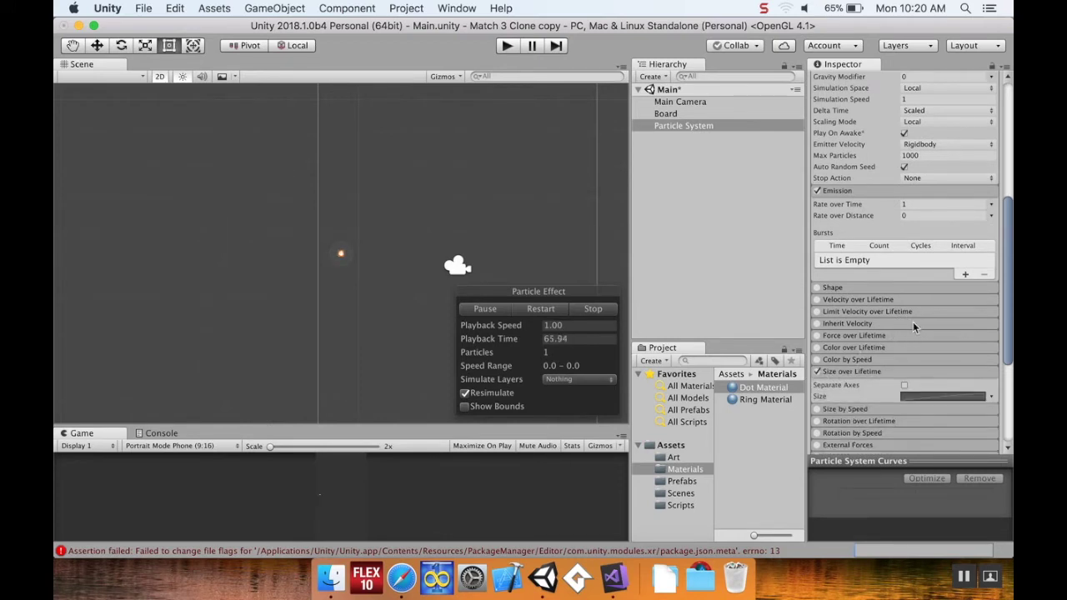
{"action": "scroll", "coordinate": [913, 327], "scroll_direction": "down", "scroll_amount": 3}
{"action": "left_click", "coordinate": [930, 322]}
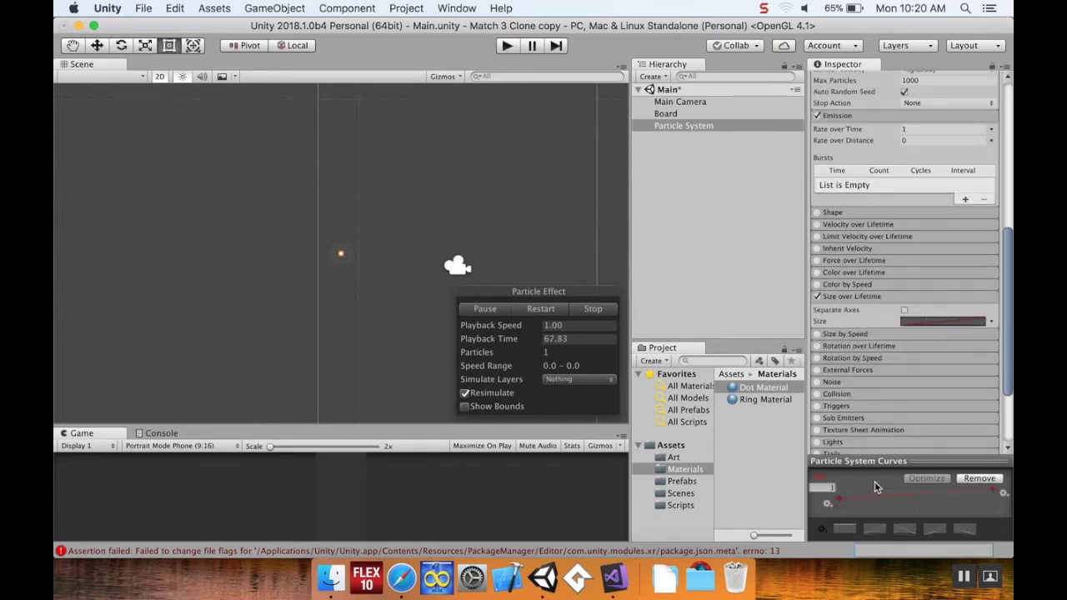
{"action": "left_click", "coordinate": [885, 327]}
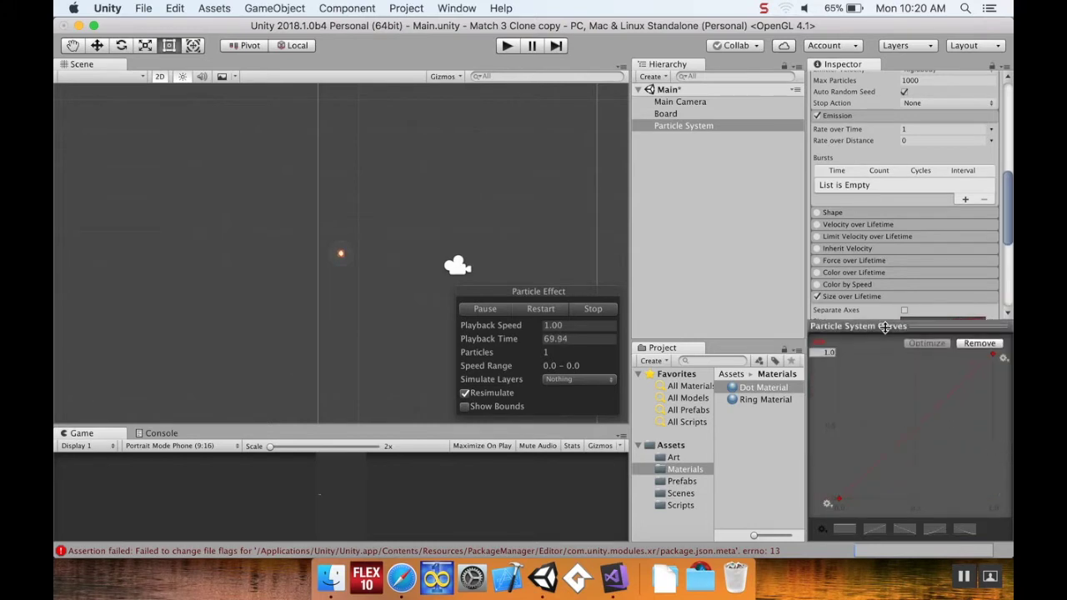
{"action": "left_click", "coordinate": [831, 353]}
{"action": "type", "text": "2"}
{"action": "left_click_drag", "start_coordinate": [993, 354], "coordinate": [914, 353]}
{"action": "double_click", "coordinate": [904, 514]}
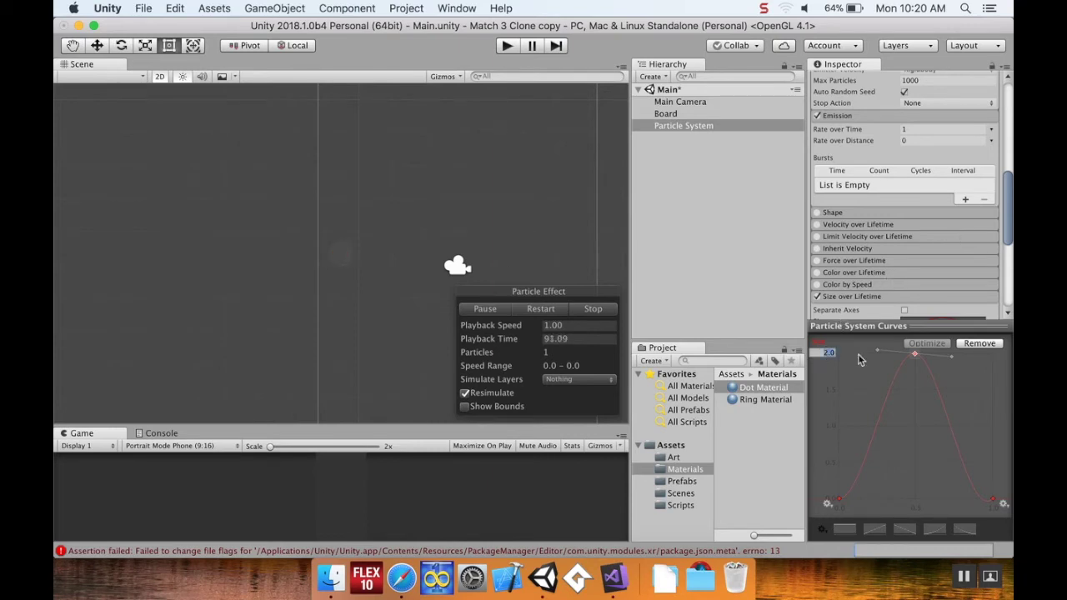
{"action": "key", "text": "Return"}
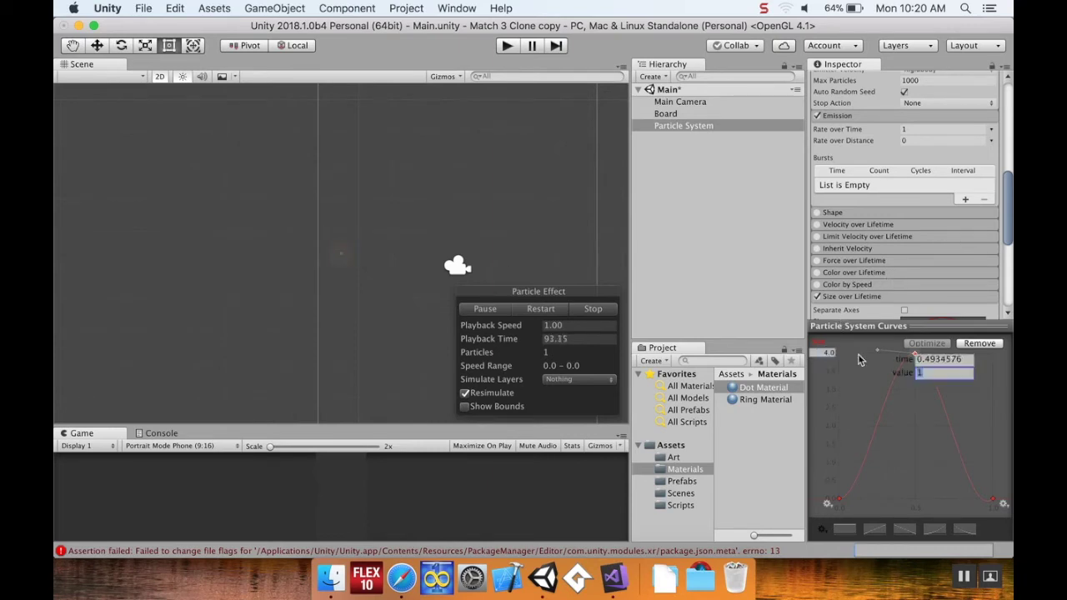